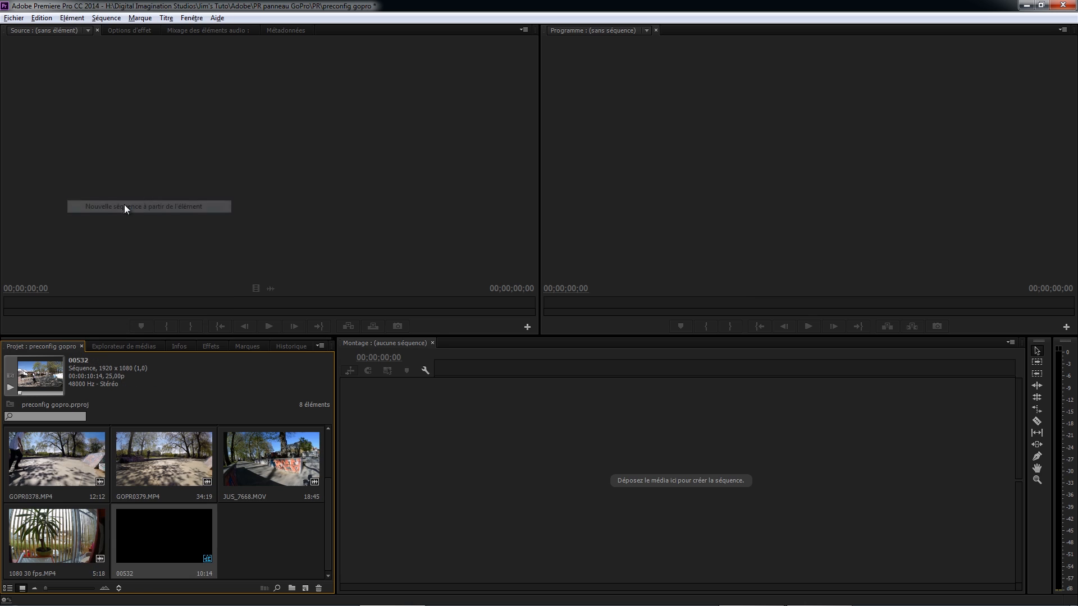
Expand tracks V1 and A1 in the sequence and delete the audio part of clip 00532.MTS
double_click(426, 473)
double_click(419, 493)
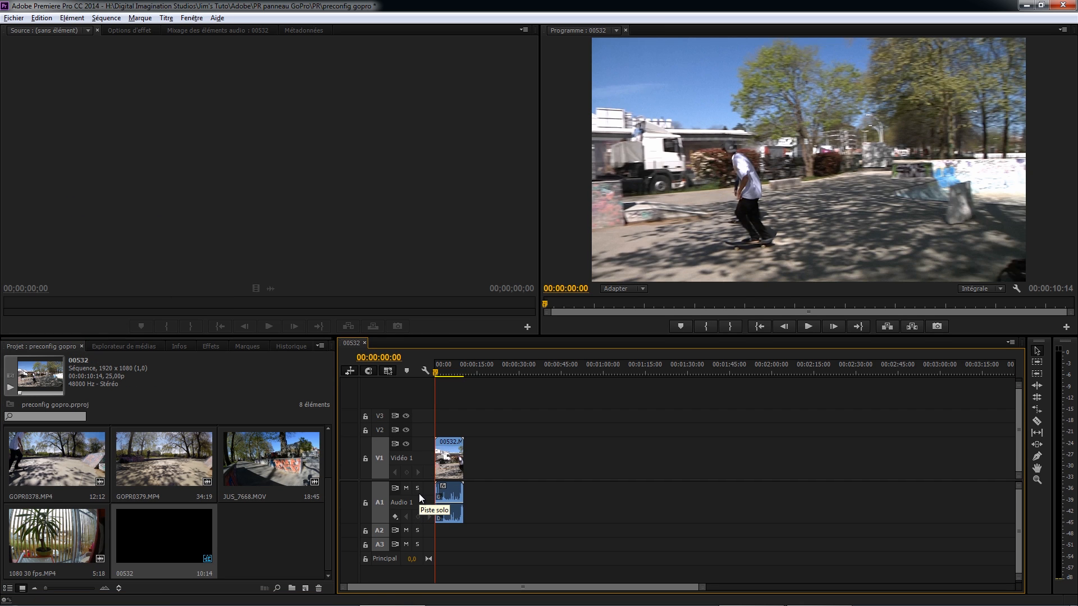
left_click_drag(439, 374, 443, 375)
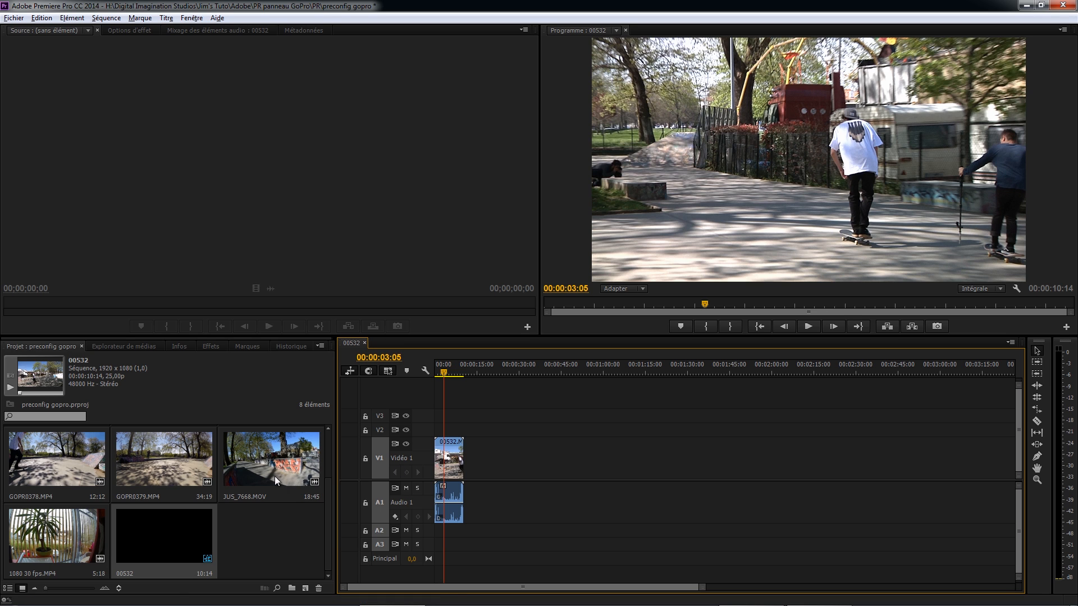
left_click(457, 492)
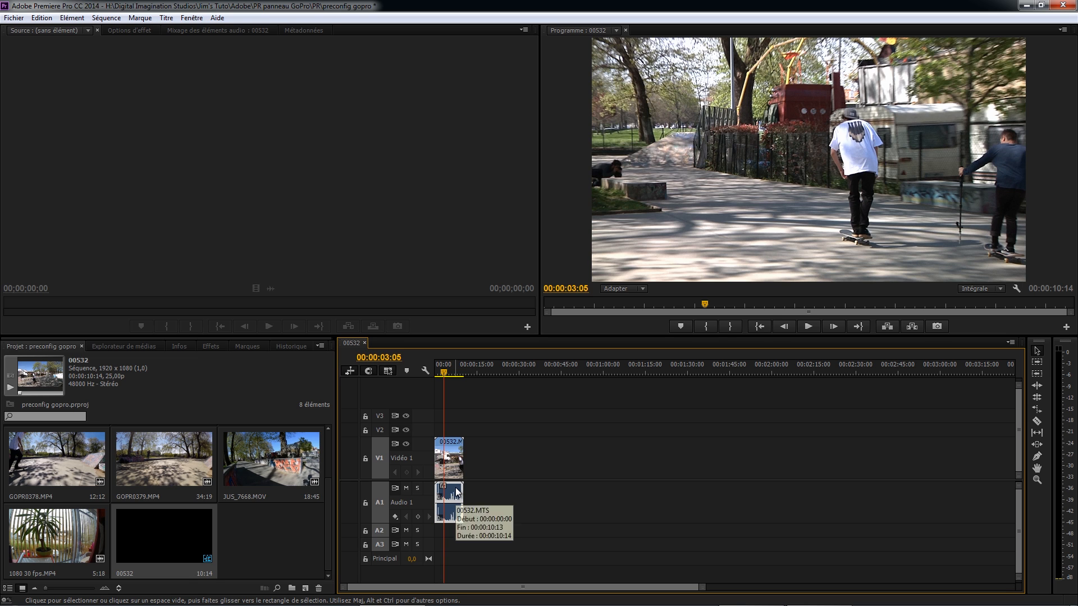
key("Delete")
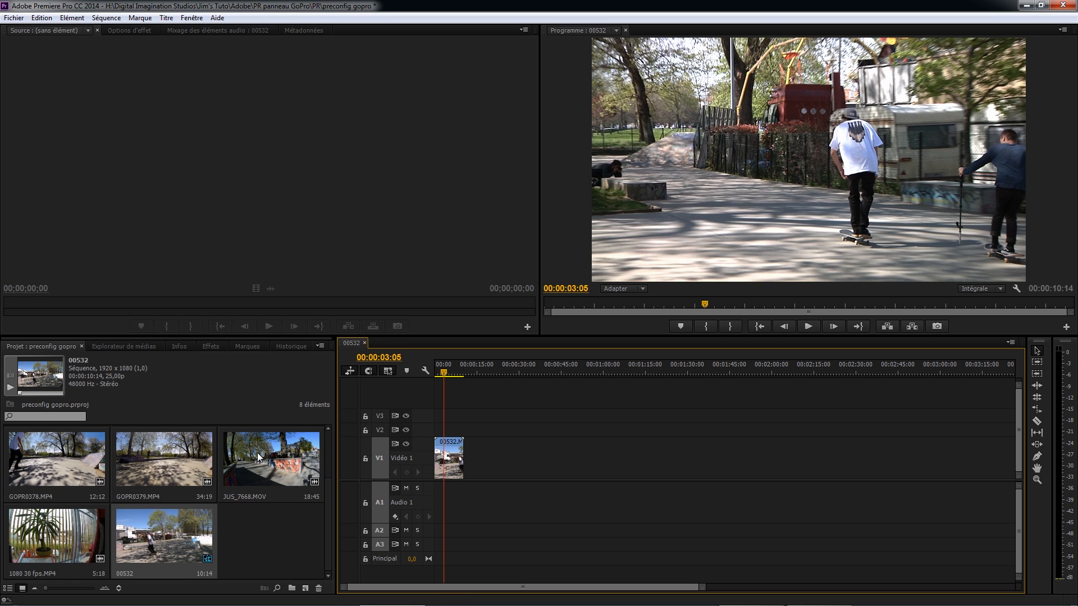
Mark 00533.MTS from 00:00:18:09 to 00:00:23:14 and place only its video after 00532.MTS on V1
scroll(146, 479, "up", 1)
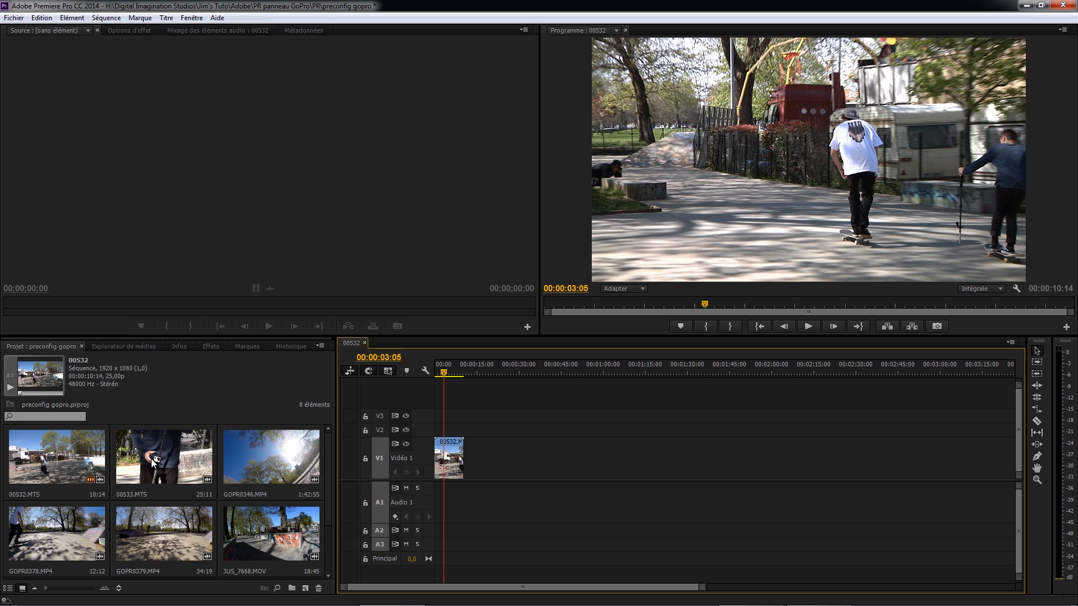
double_click(150, 460)
left_click_drag(189, 302, 380, 271)
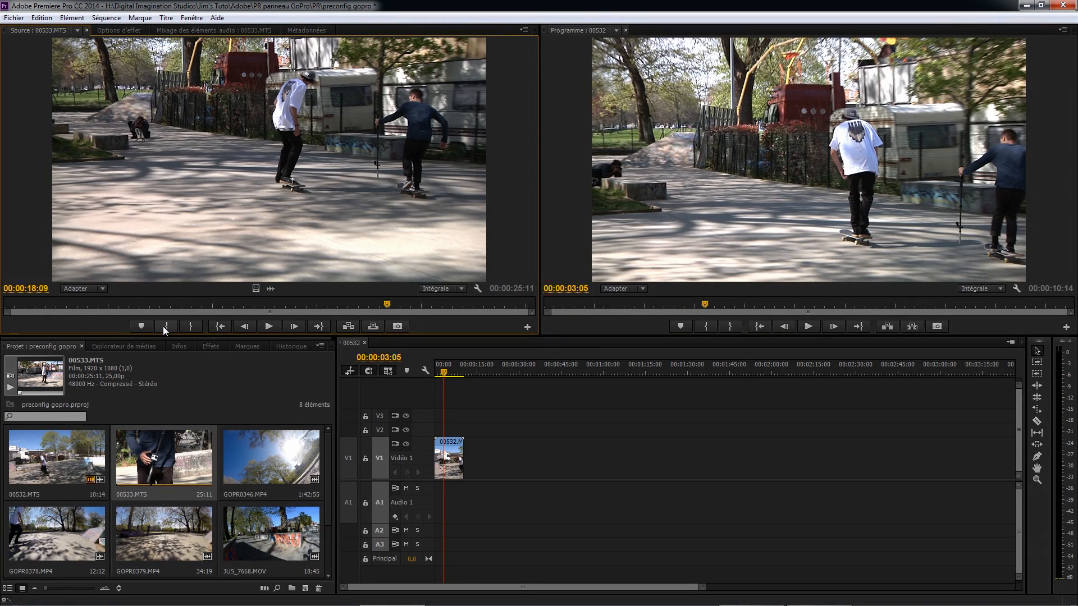
left_click(165, 326)
key("space")
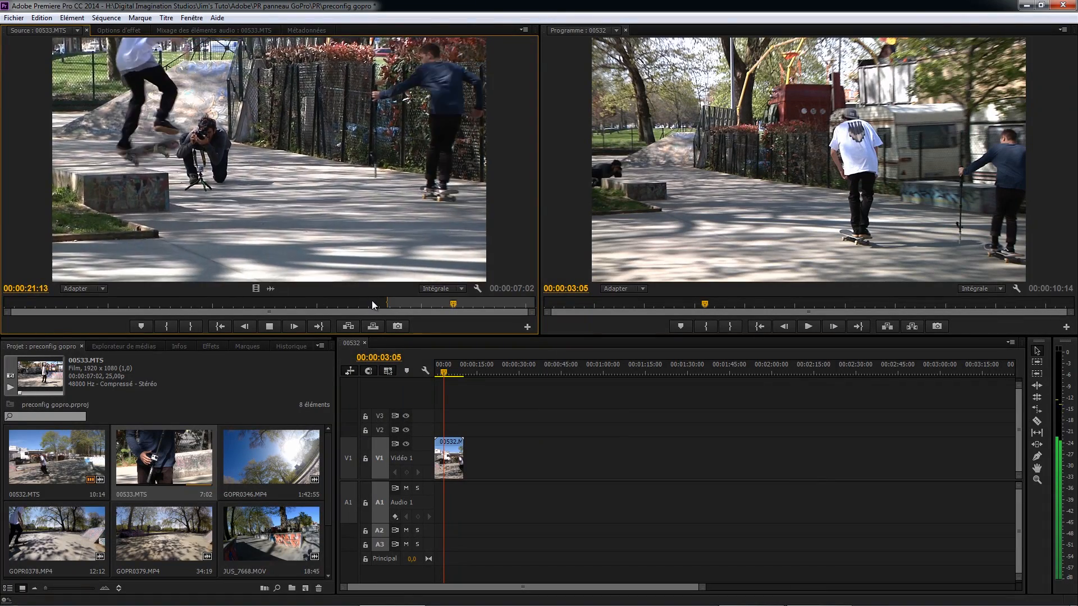
key("space")
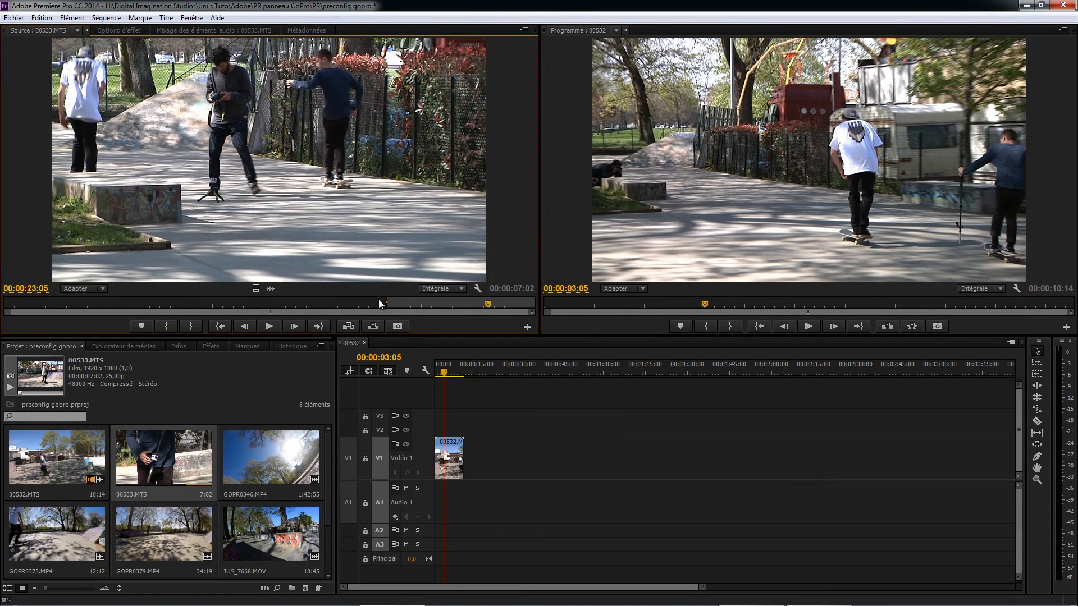
key("space")
key("space")
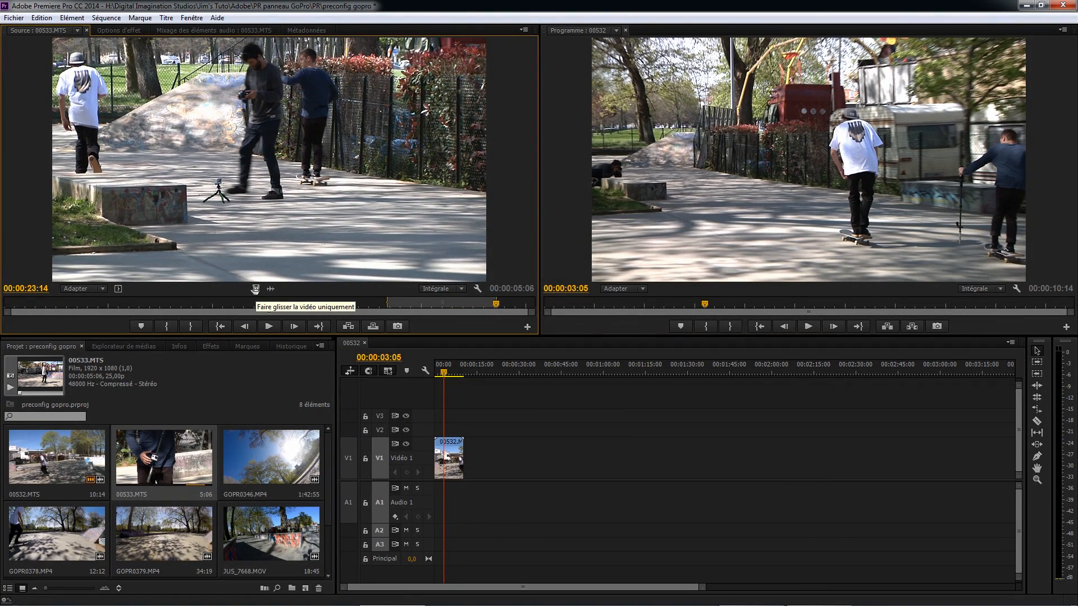
left_click_drag(394, 356, 467, 464)
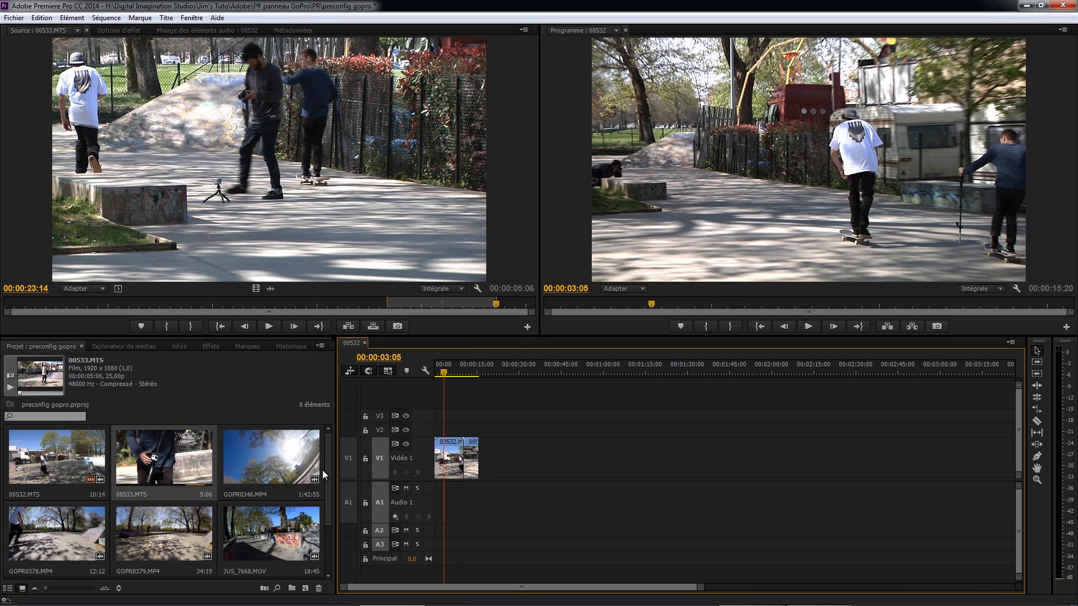
Mark GOPR0346.MP4 from 10:22:28:08 to 10:22:31:37 and place only its video after 00533.MTS on V1
double_click(254, 459)
left_click_drag(167, 304, 306, 304)
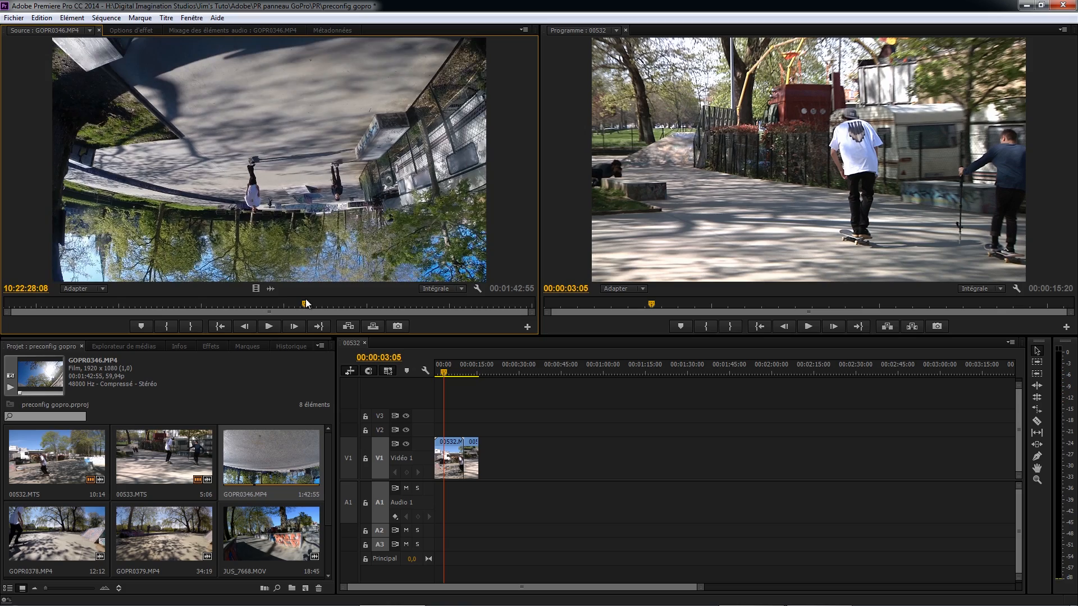
left_click(167, 326)
key("space")
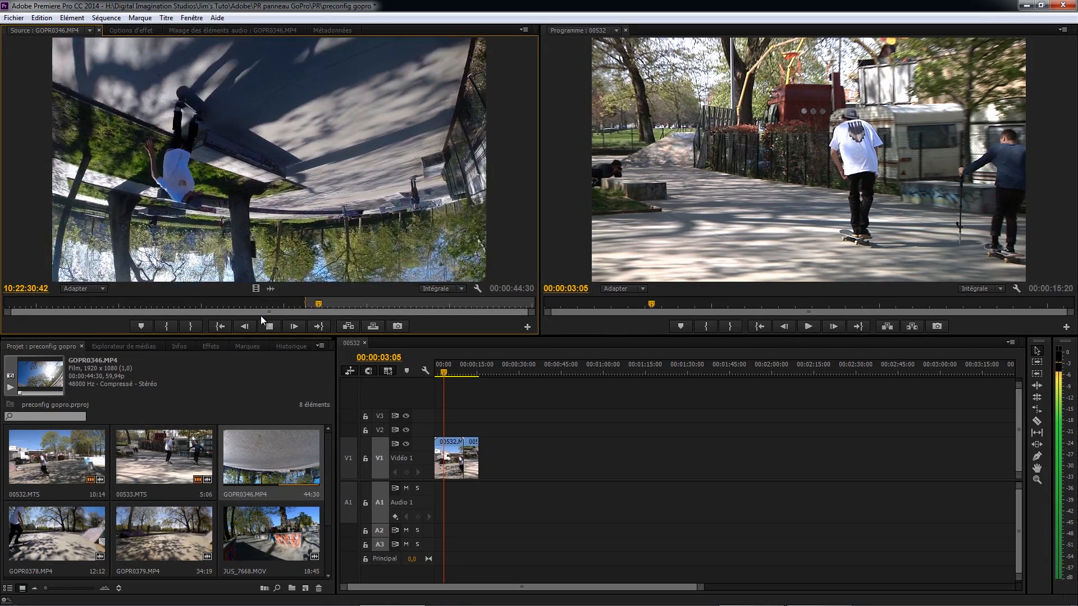
key("space")
key("o")
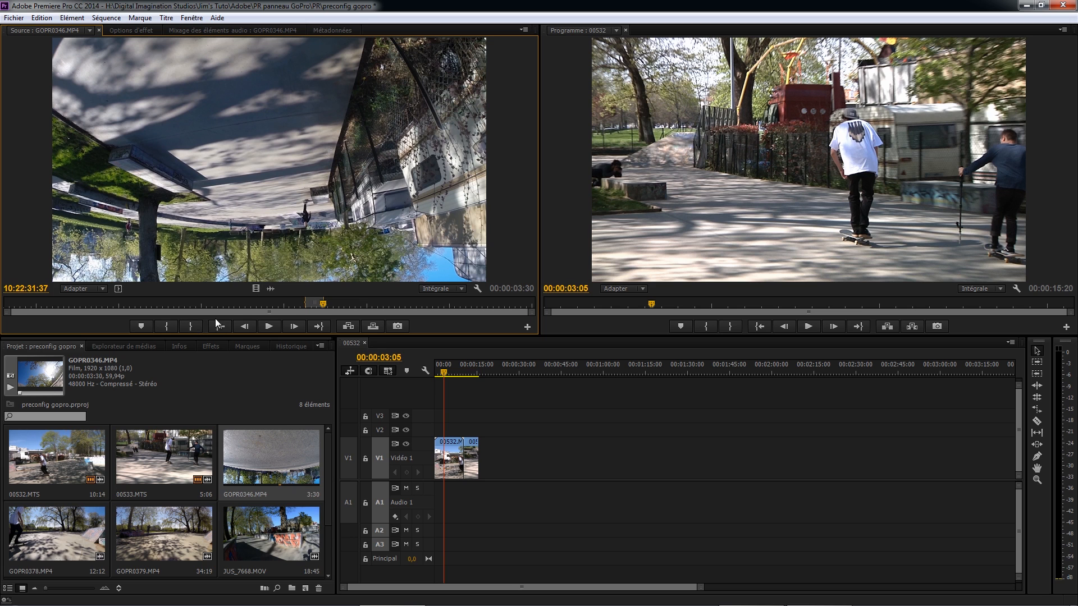
left_click_drag(252, 289, 505, 459)
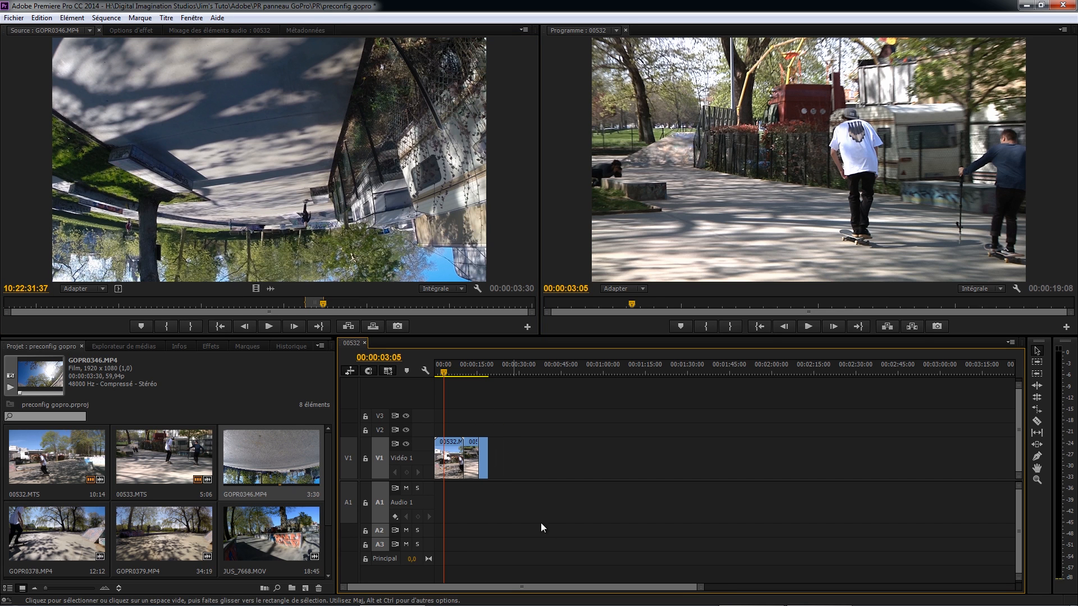
Mark the skateboard run in GOPR0378.MP4, ending at 00:09:22:00, and place only its video after GOPR0346.MP4 on V1
left_click_drag(700, 590, 588, 582)
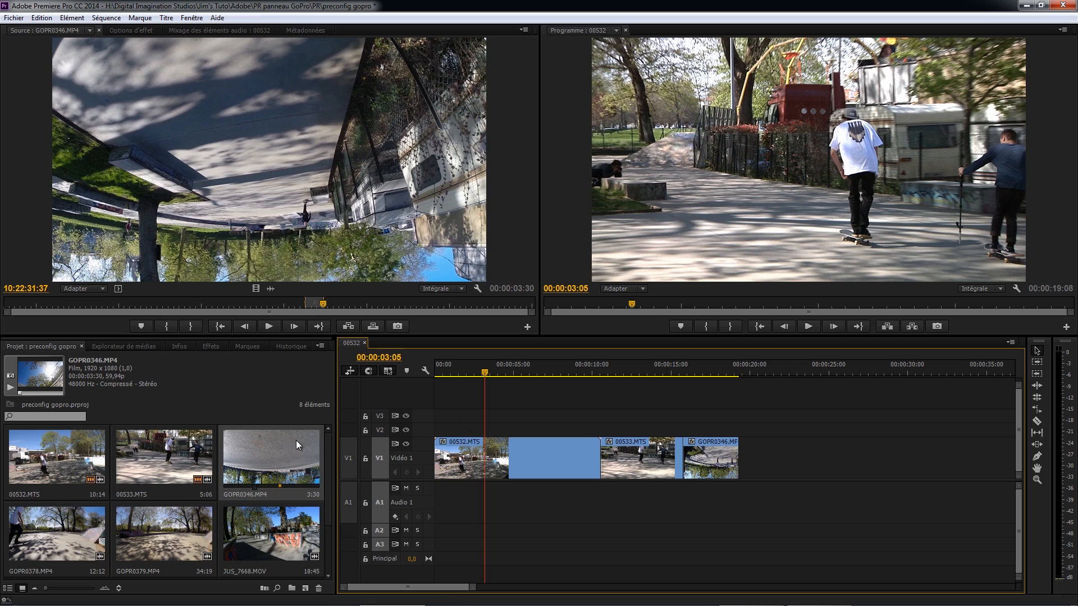
double_click(51, 549)
left_click(202, 305)
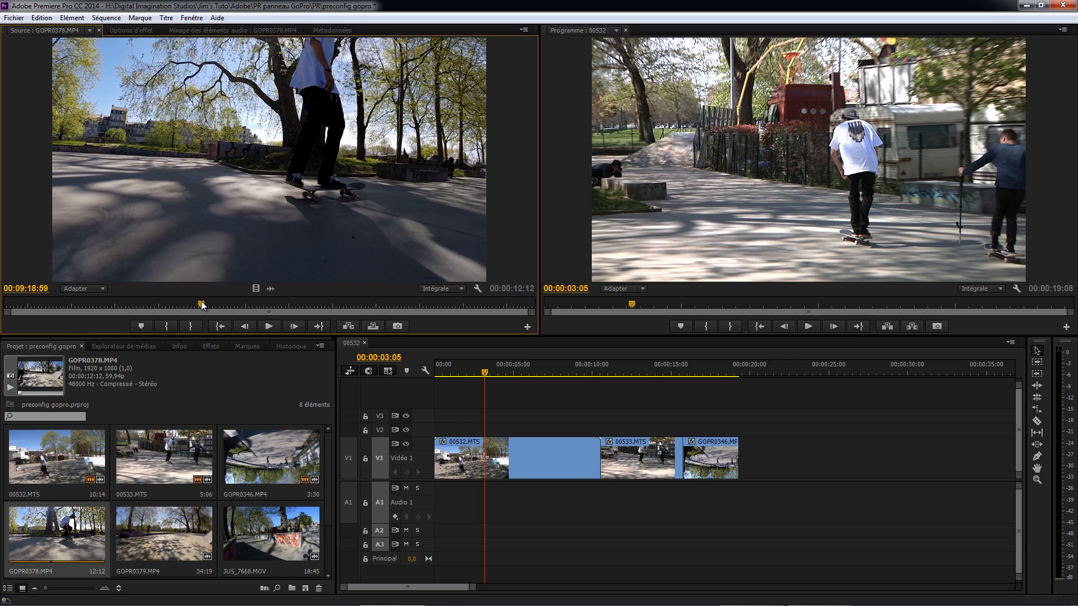
left_click_drag(202, 305, 224, 306)
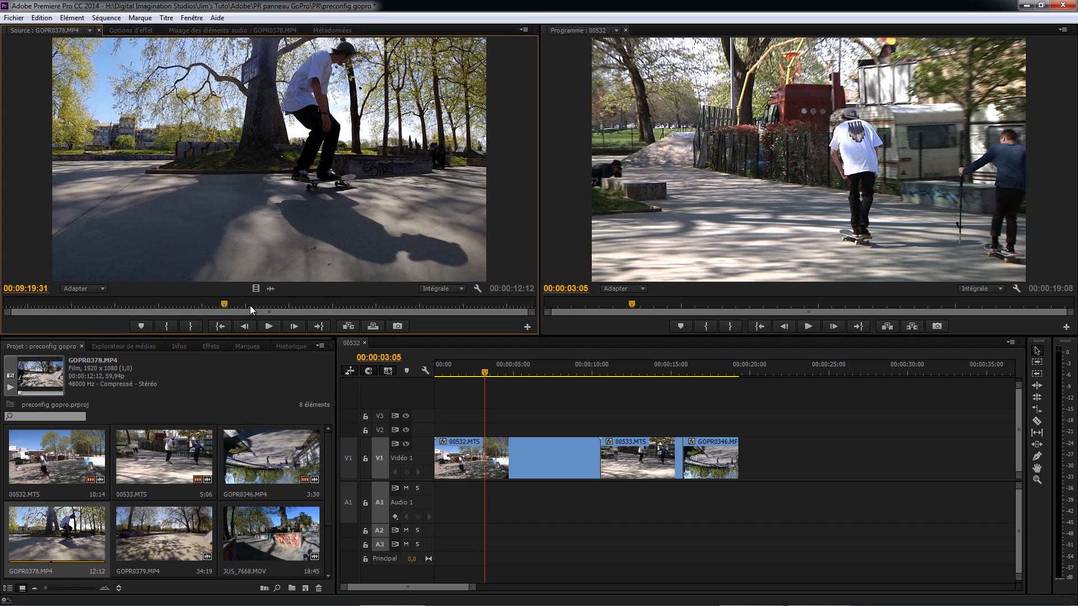
left_click_drag(247, 306, 289, 304)
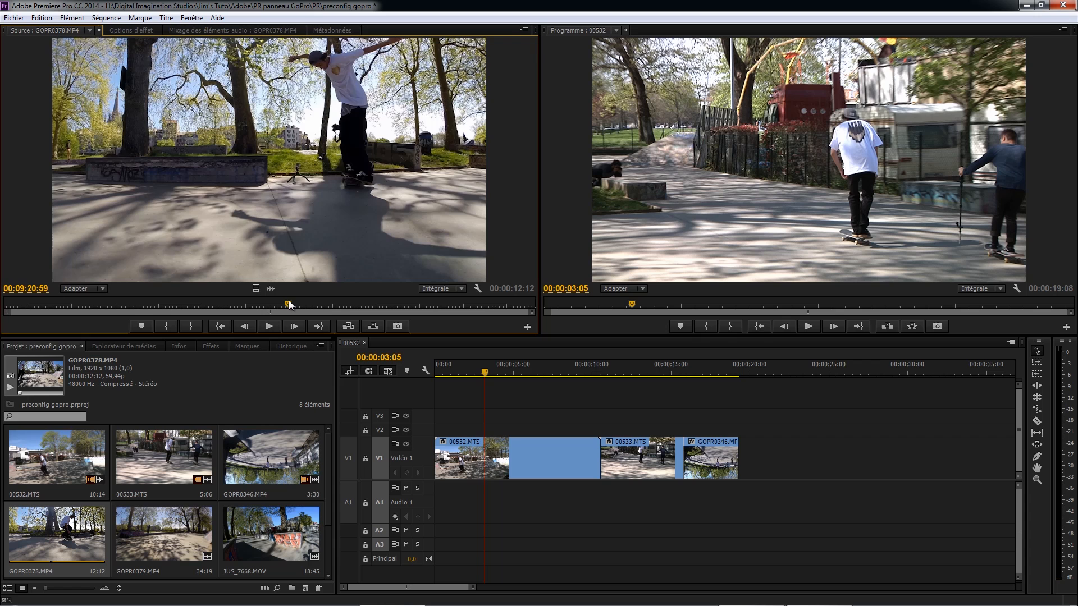
left_click(329, 305)
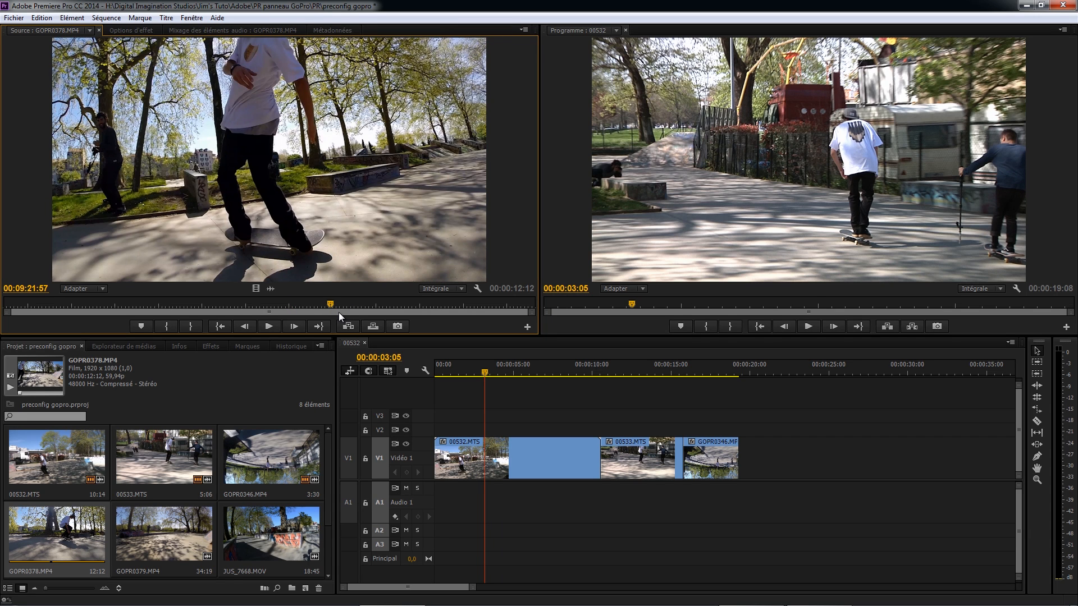
left_click(242, 304)
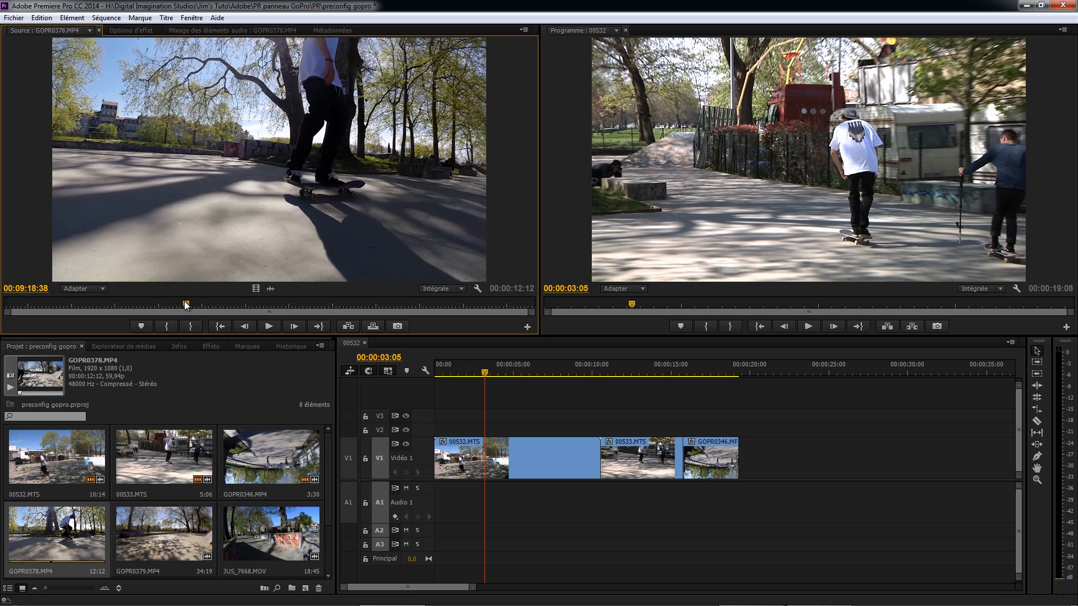
left_click_drag(186, 299, 333, 304)
left_click(165, 326)
left_click(191, 326)
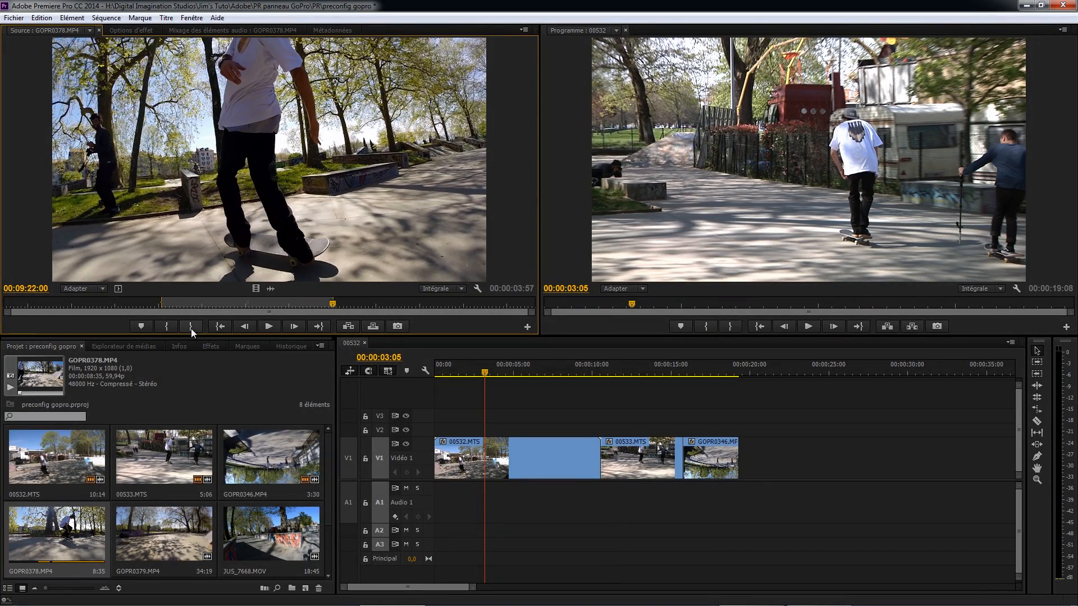
left_click_drag(258, 290, 740, 457)
Mark GOPR0379.MP4 from 00:10:16:16 to 00:10:20:37 and place only its video at the end of V1
scroll(281, 471, "down", 2)
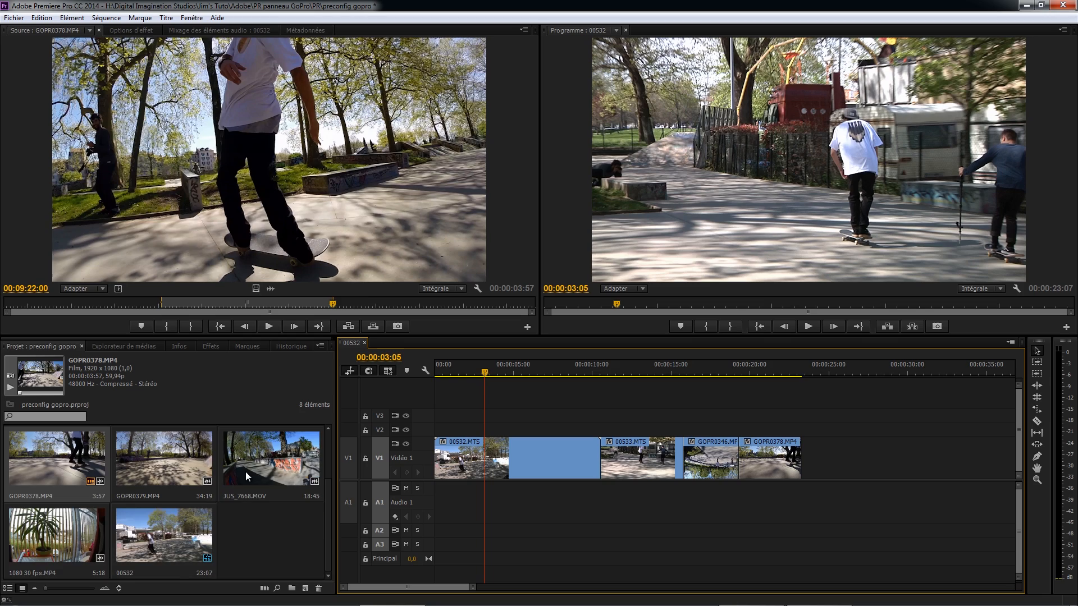
double_click(146, 456)
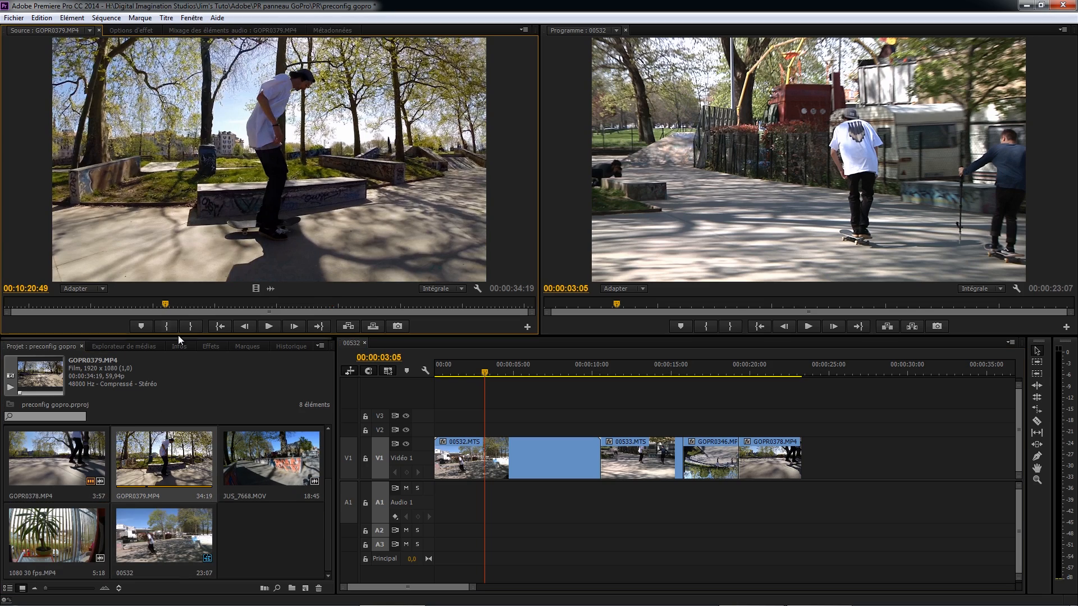
left_click_drag(166, 307, 94, 319)
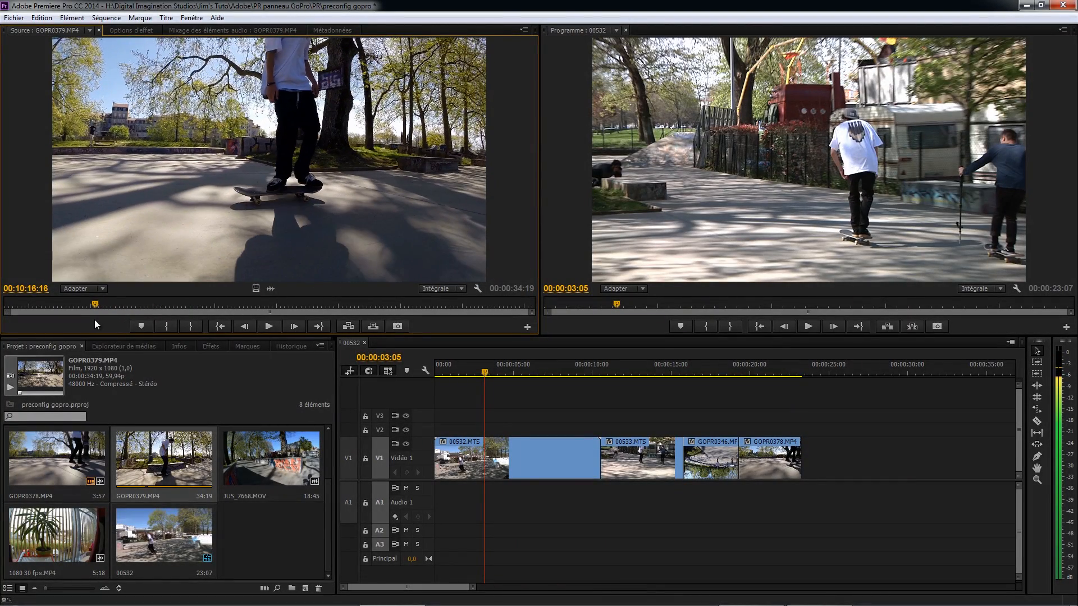
left_click(163, 322)
left_click_drag(93, 302, 163, 308)
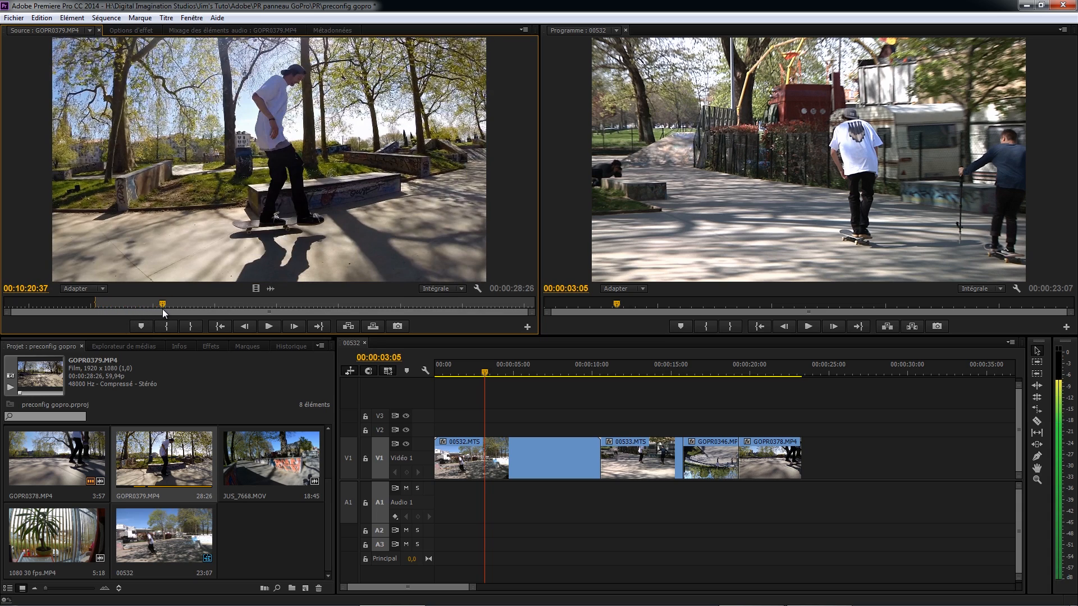
left_click(187, 325)
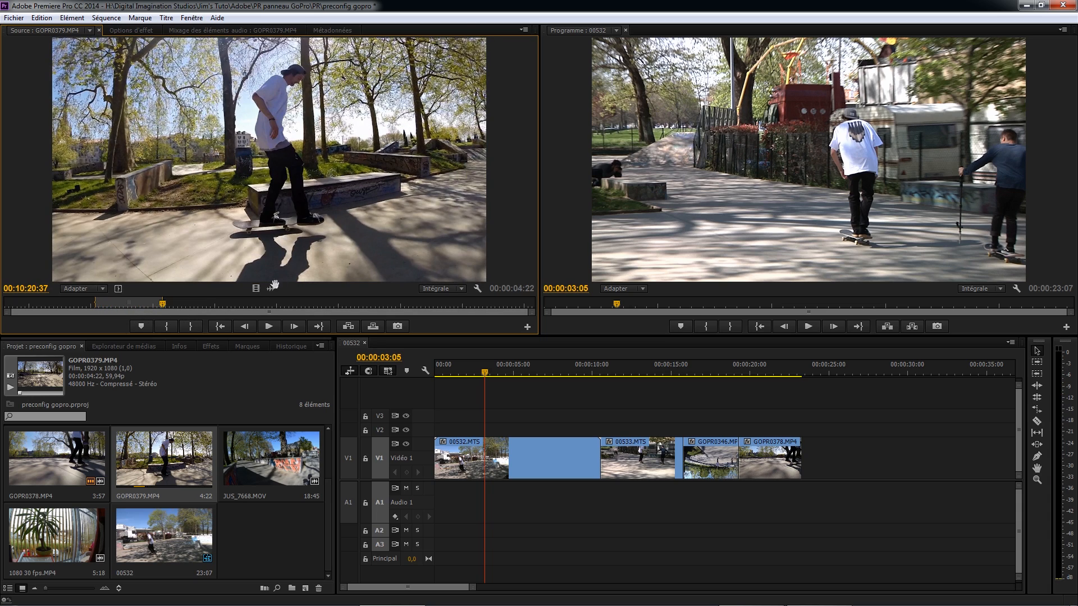
left_click_drag(256, 290, 812, 455)
Move the GOPR0379.MP4 clip between 00533.MTS and GOPR0346.MP4 on V1, shifting the following clips
left_click_drag(624, 373, 649, 375)
left_click_drag(834, 466, 717, 465)
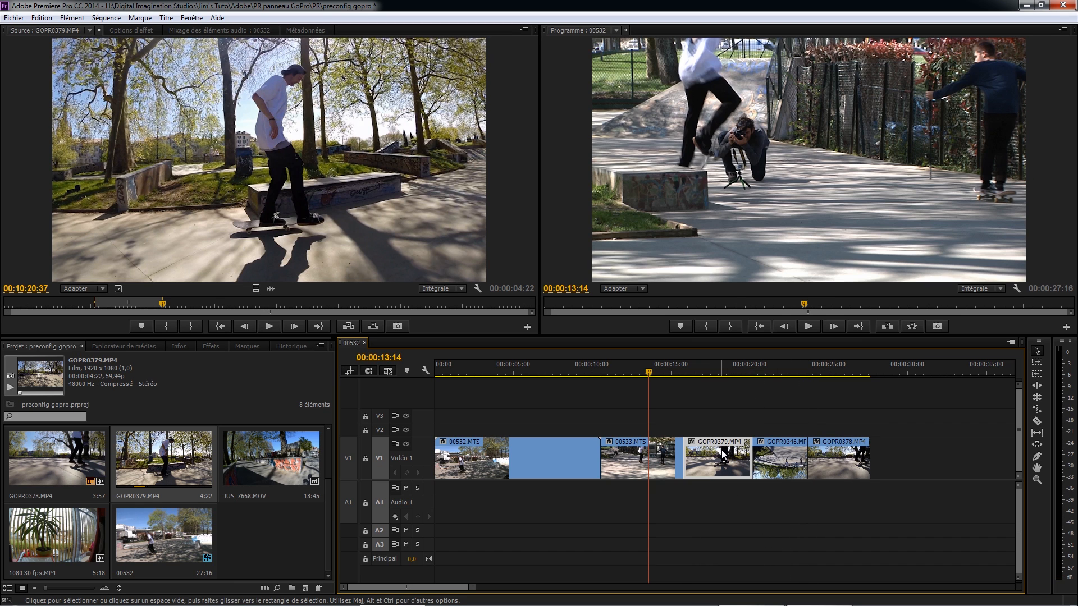
mouse_move(677, 369)
left_mouse_down()
mouse_move(771, 370)
mouse_move(643, 376)
mouse_move(664, 373)
left_mouse_up()
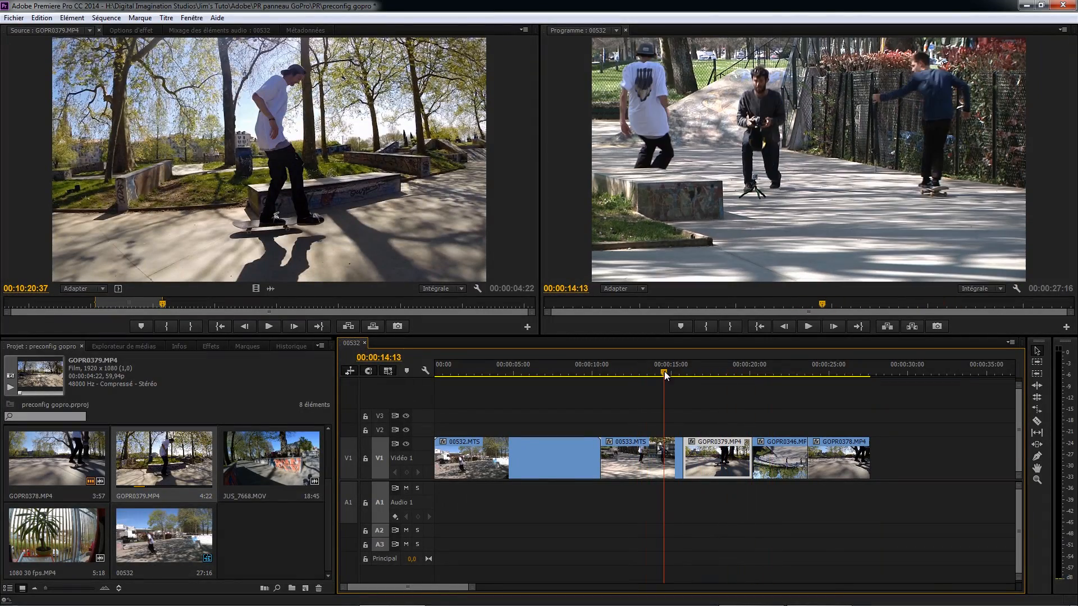
Mark a section of JUS_7668.MOV ending at 00:00:09:31 and place only its video at the end of V1
double_click(226, 494)
mouse_move(198, 307)
left_mouse_down()
mouse_move(284, 304)
mouse_move(170, 309)
mouse_move(275, 304)
mouse_move(876, 421)
mouse_move(879, 456)
mouse_move(867, 458)
left_mouse_up()
key("i")
left_click(194, 326)
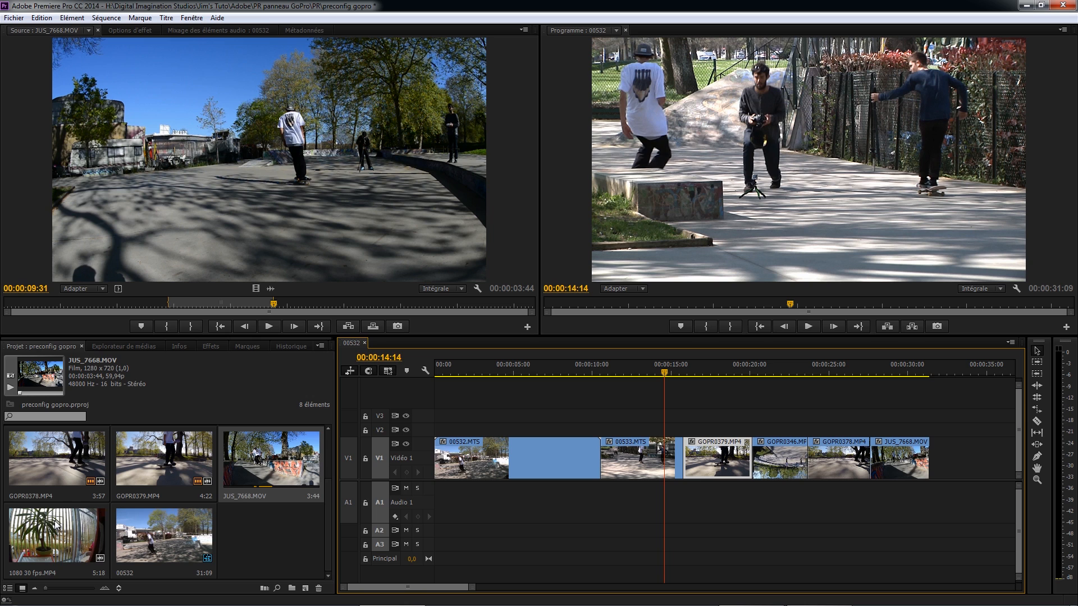
Move the GOPR0378.MP4 clip between 00532.MTS and 00533.MTS, and close the gap it leaves before JUS_7668.MOV
left_click_drag(329, 496, 336, 451)
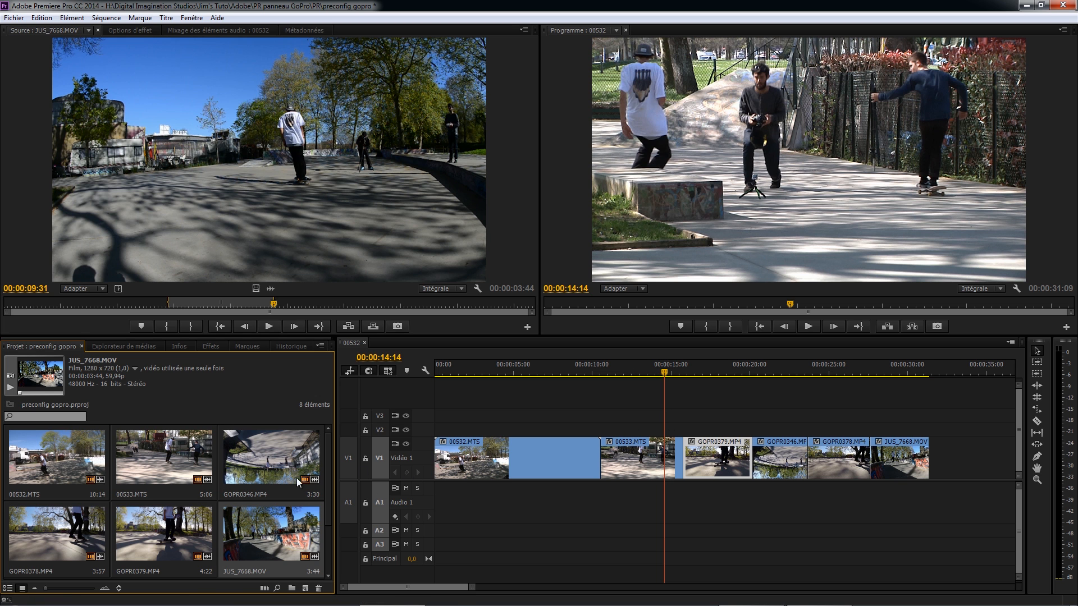
left_click_drag(668, 369, 527, 378)
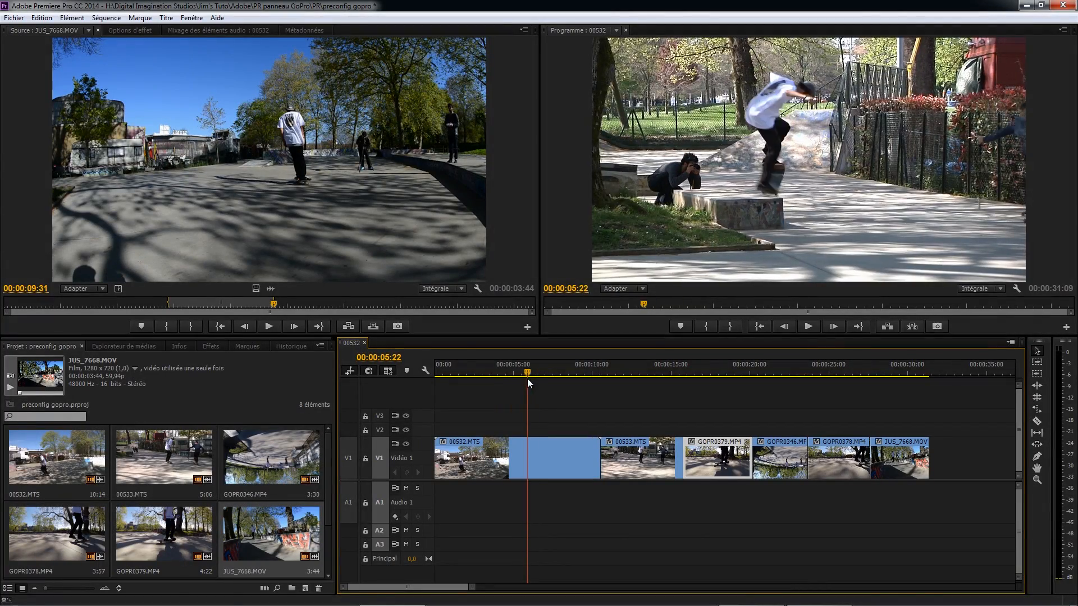
left_click(830, 365)
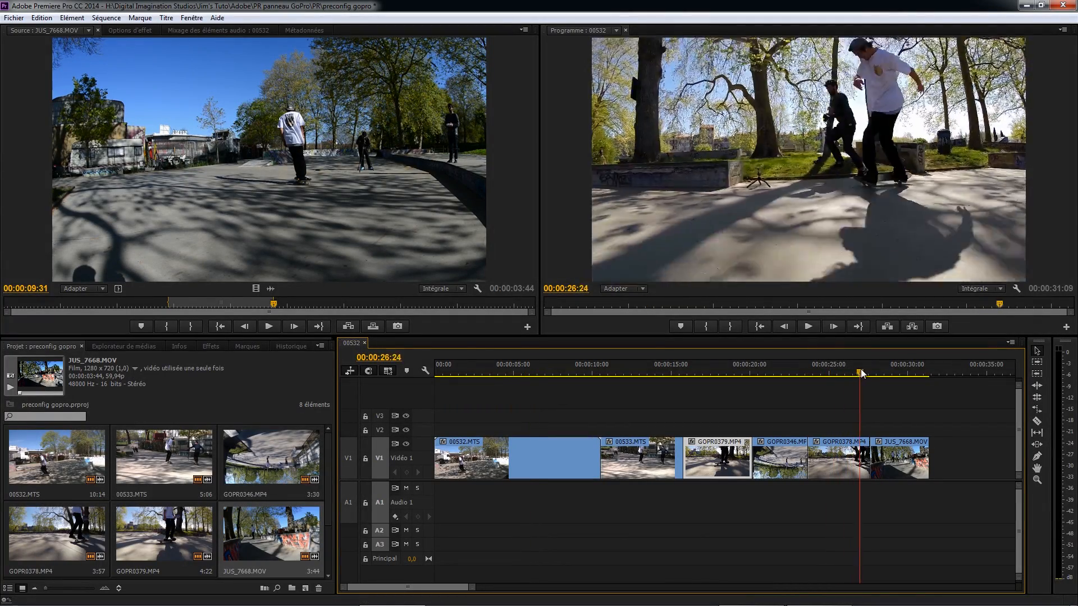
left_click_drag(843, 458, 650, 455)
left_click(914, 467)
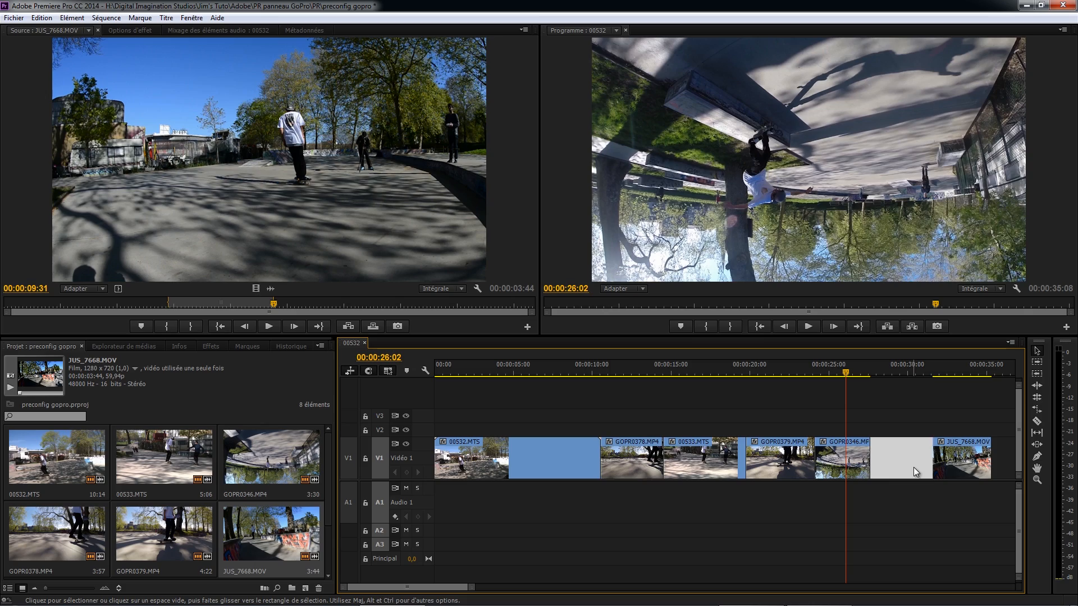
key("Delete")
Ripple-trim the end of the 00532.MTS clip on V1 to 00:00:05:01
left_click_drag(599, 371, 515, 370)
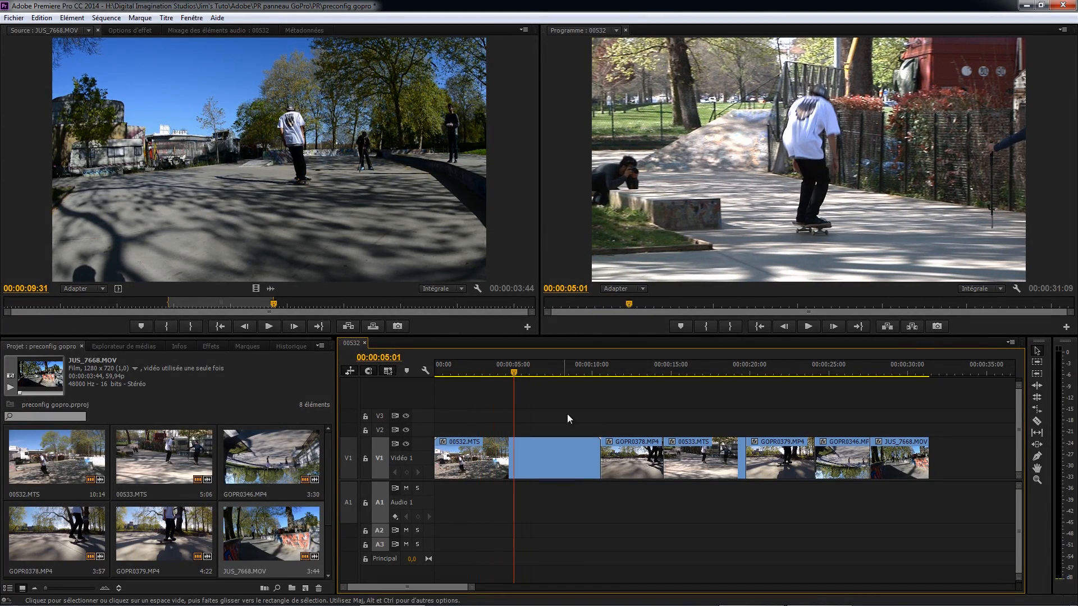
key("b")
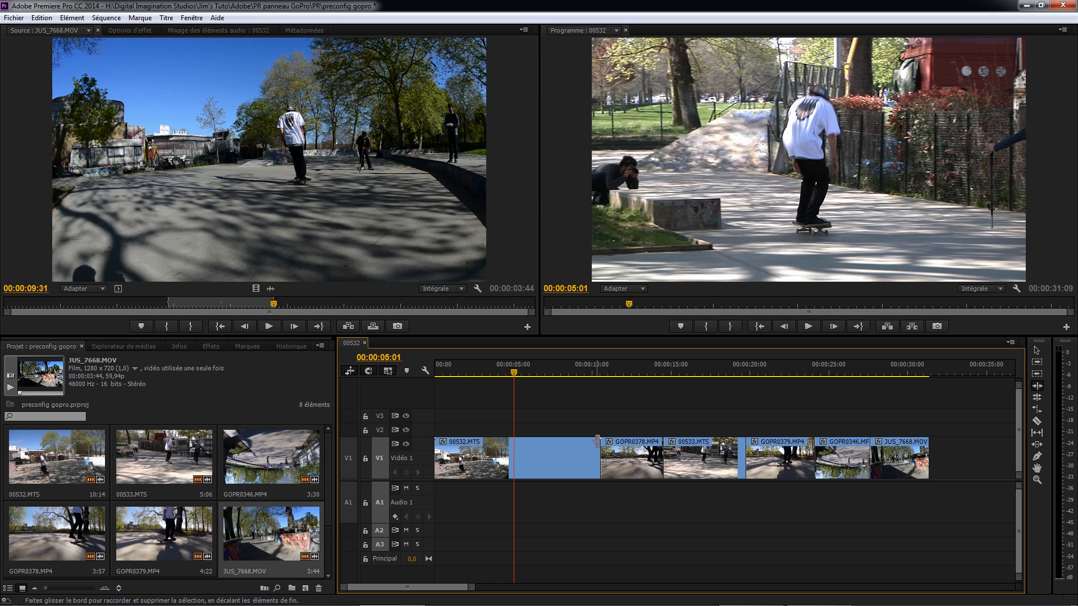
left_click_drag(599, 443, 515, 423)
Ripple-trim the start of GOPR0378.MP4 to the frame at 00:00:06:10 and play back its cut with 00532.MTS
left_click(518, 373)
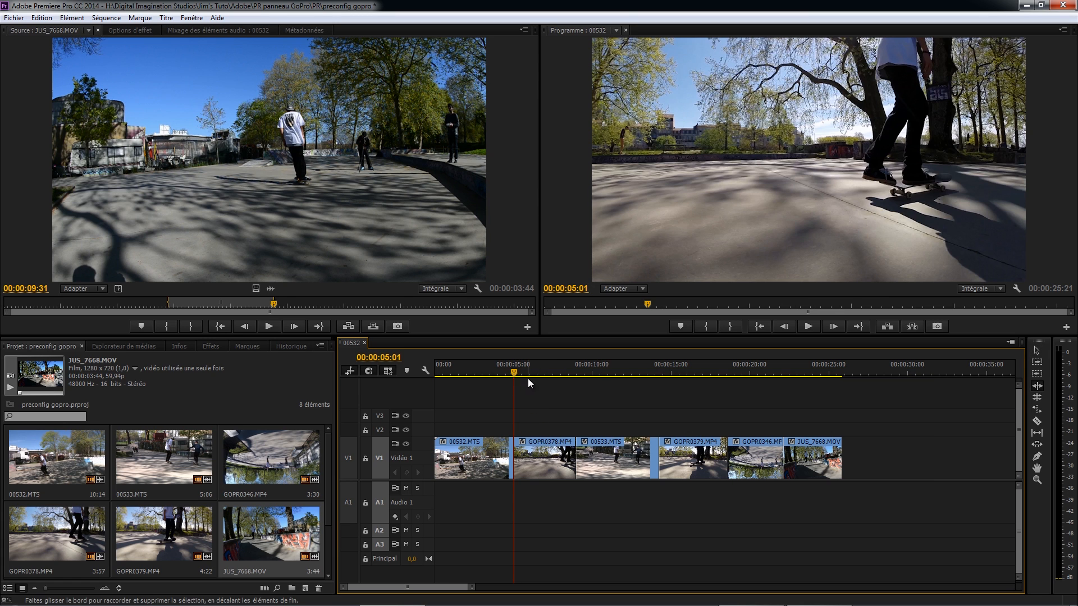
left_click_drag(518, 372, 536, 377)
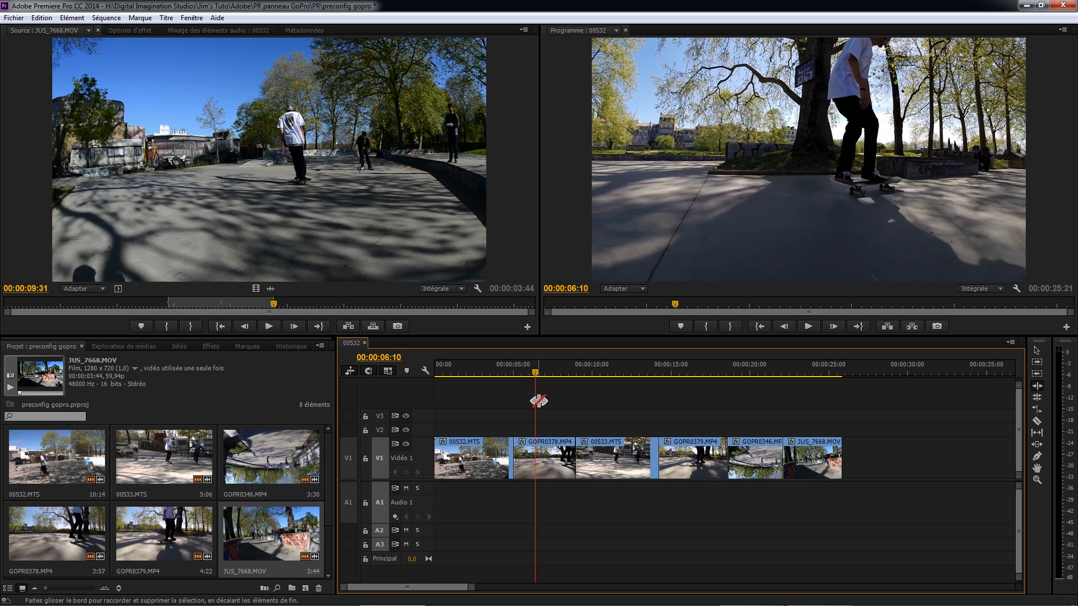
left_click_drag(516, 441, 533, 437)
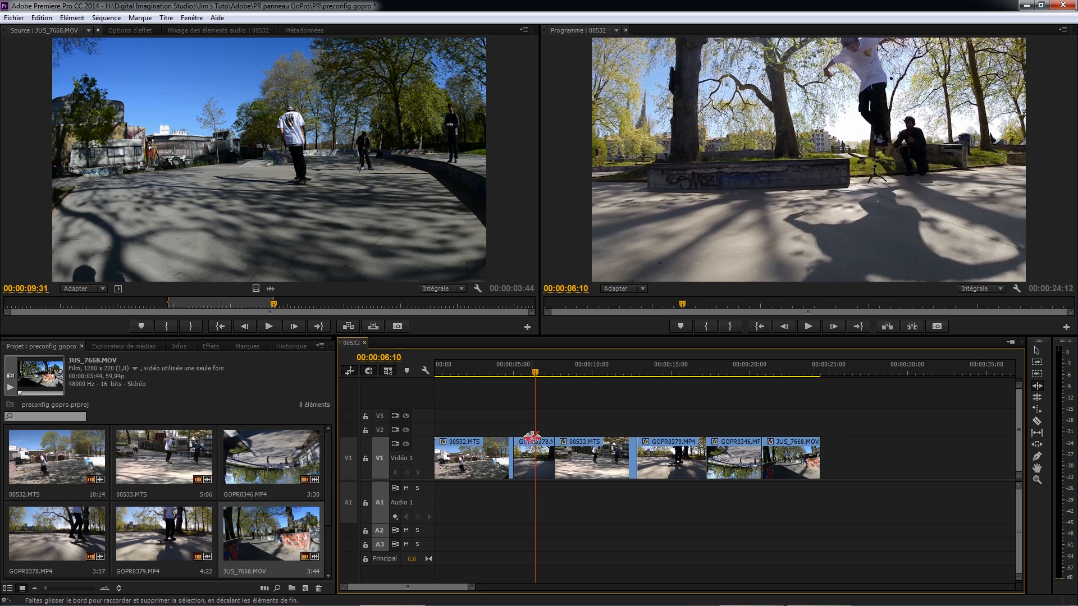
left_click_drag(509, 378, 488, 372)
key("space")
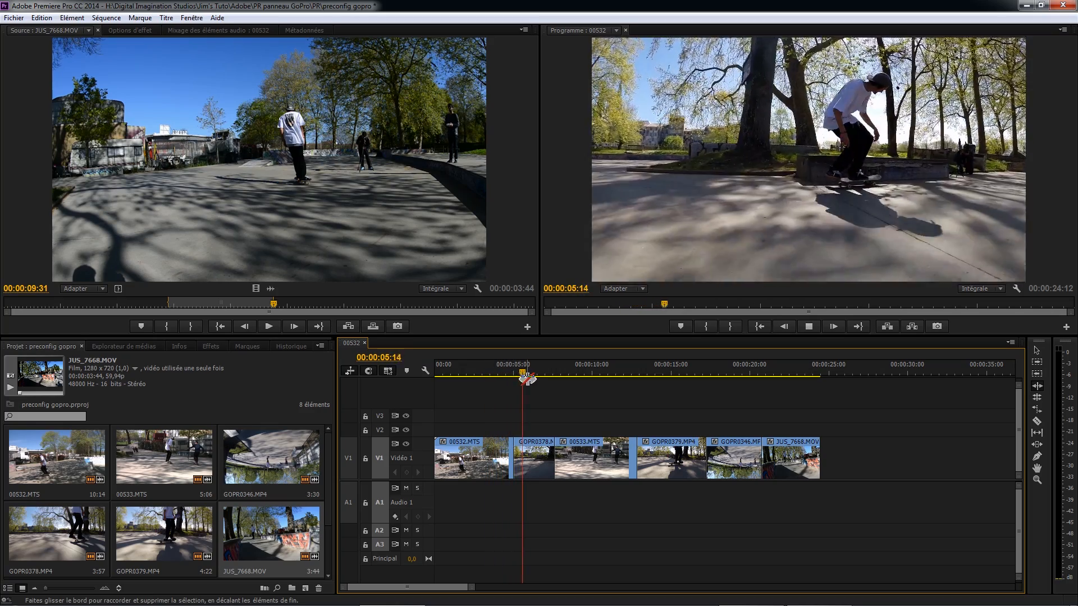
key("space")
left_click_drag(543, 372, 480, 367)
key("space")
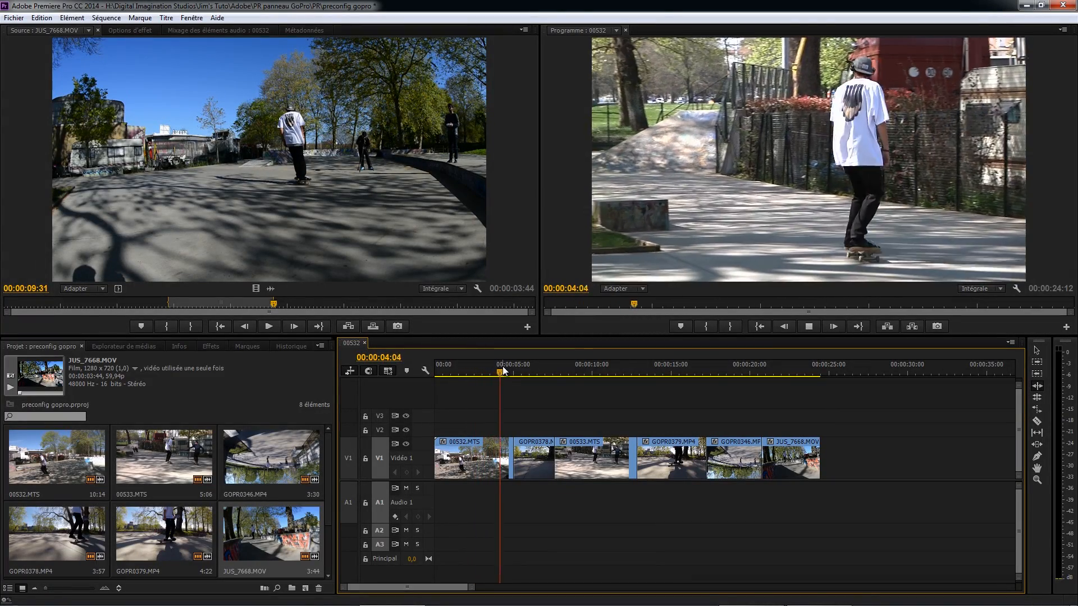
key("space")
Ripple-extend the start of GOPR0378.MP4 by about 15 frames and play back the cut again
left_click_drag(525, 369, 510, 376)
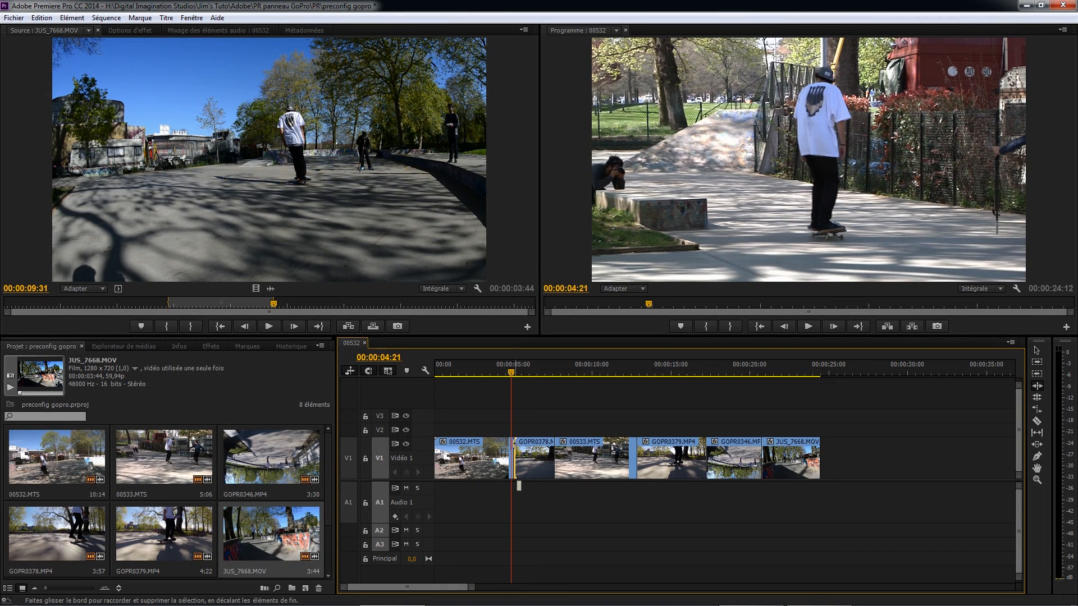
left_click_drag(515, 444, 513, 443)
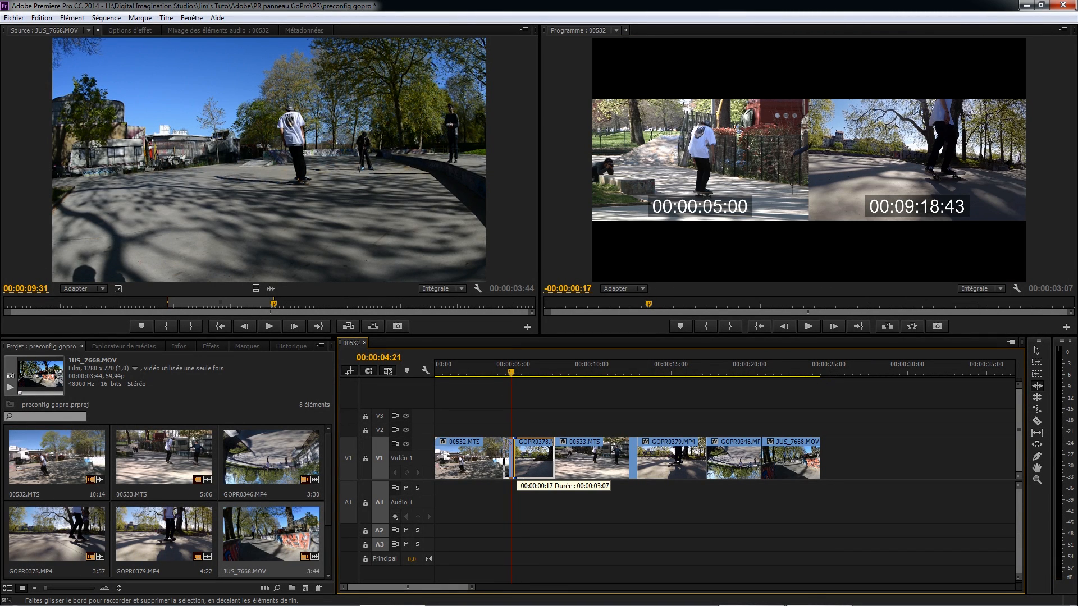
left_click_drag(514, 443, 511, 443)
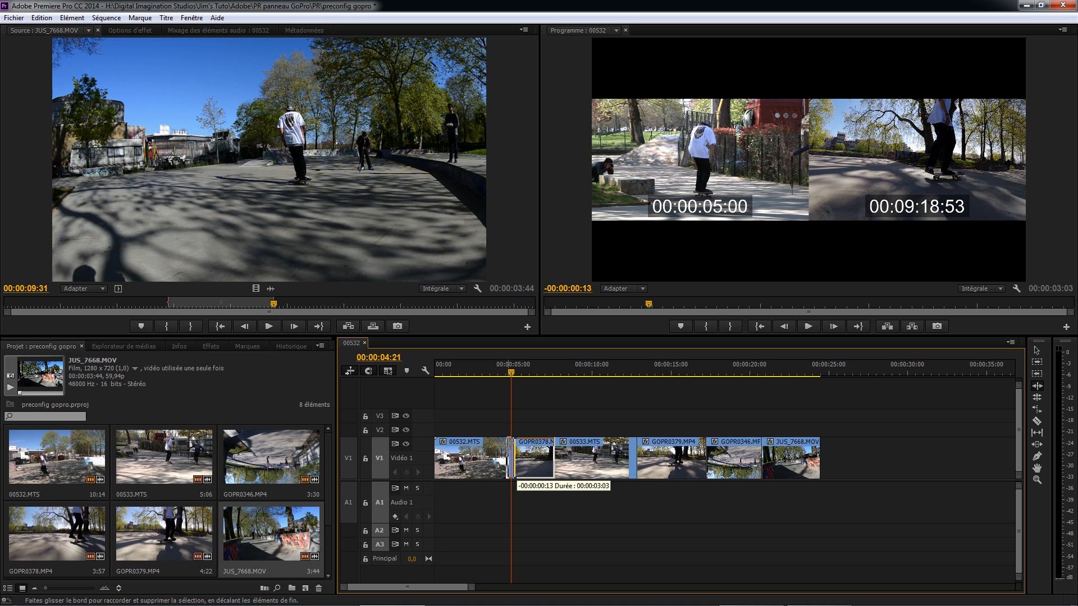
left_click_drag(513, 457, 510, 443)
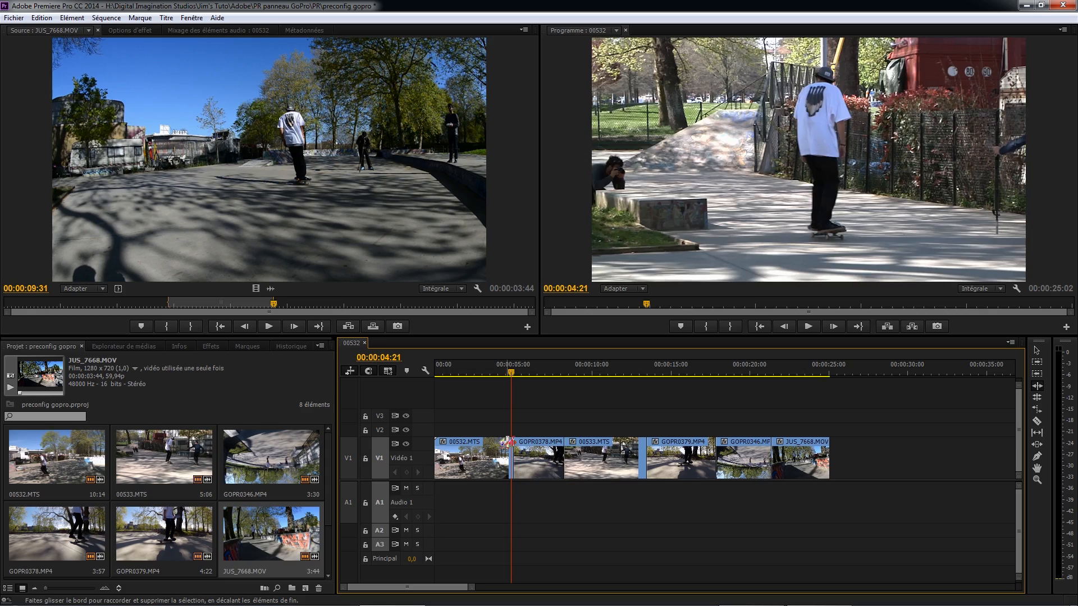
key("space")
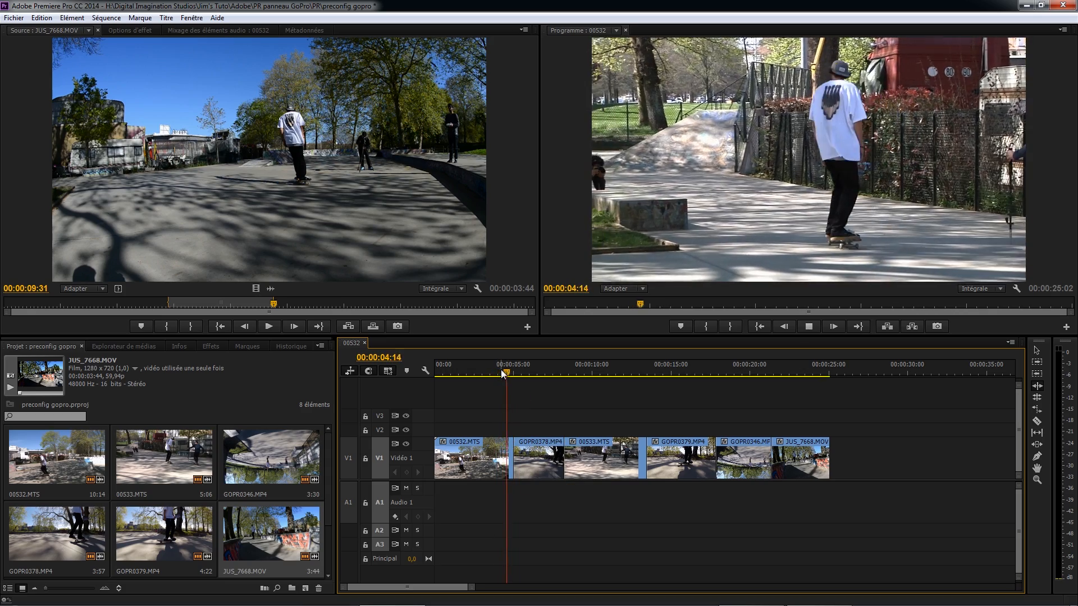
Ripple-trim about 14 frames off the start of GOPR0378.MP4 and review the cut
left_click_drag(530, 369, 509, 376)
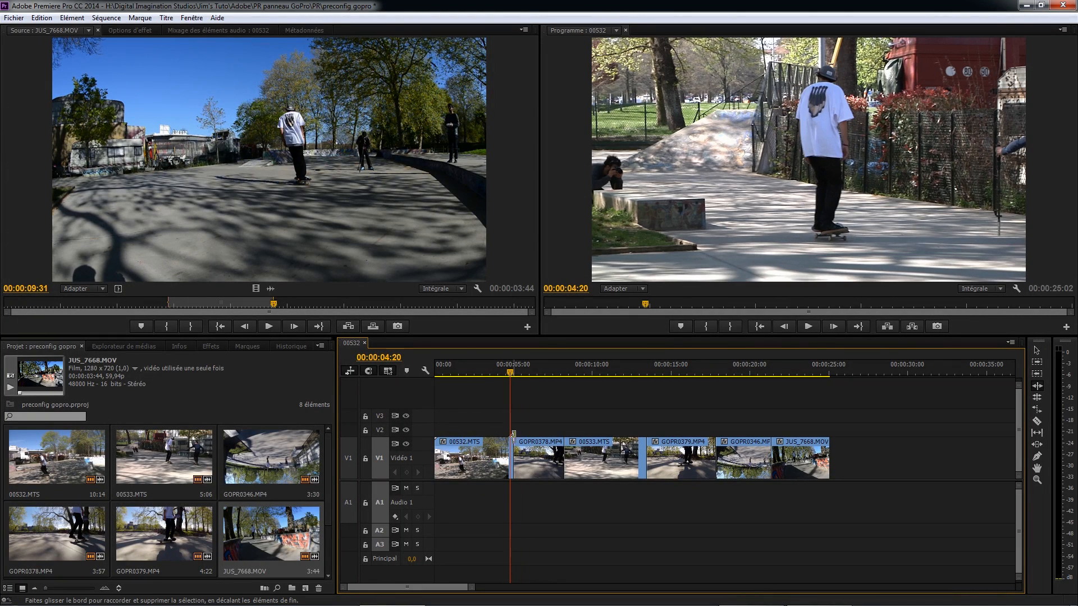
left_click_drag(518, 441, 526, 442)
left_click(494, 372)
key("space")
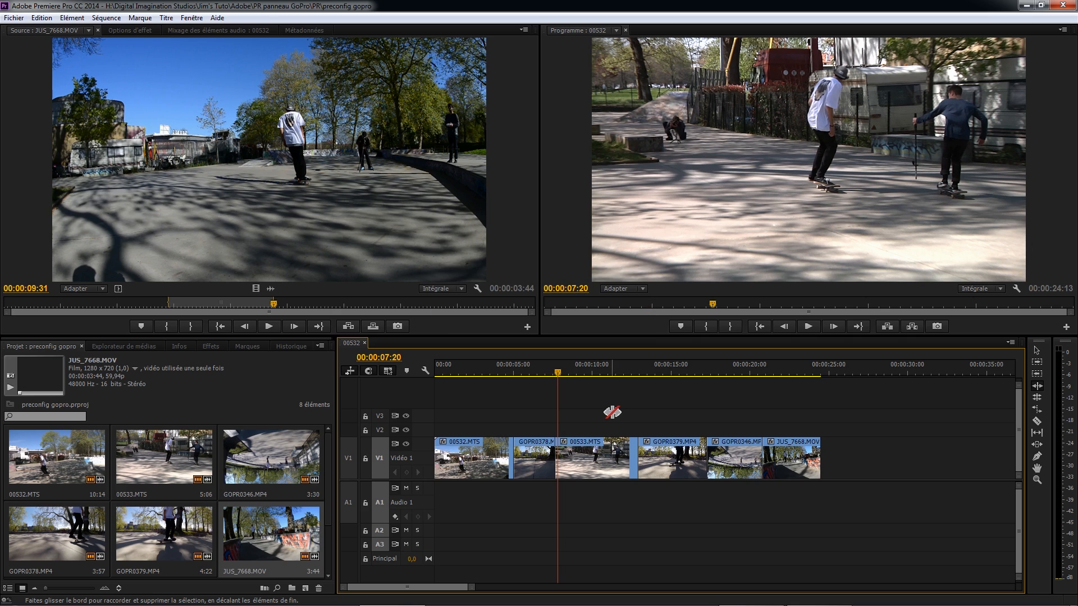
Ripple-trim the end of 00533.MTS to 00:00:10:09 and shorten GOPR0379.MP4 by about 00:00:01:06
left_click_drag(558, 373, 598, 381)
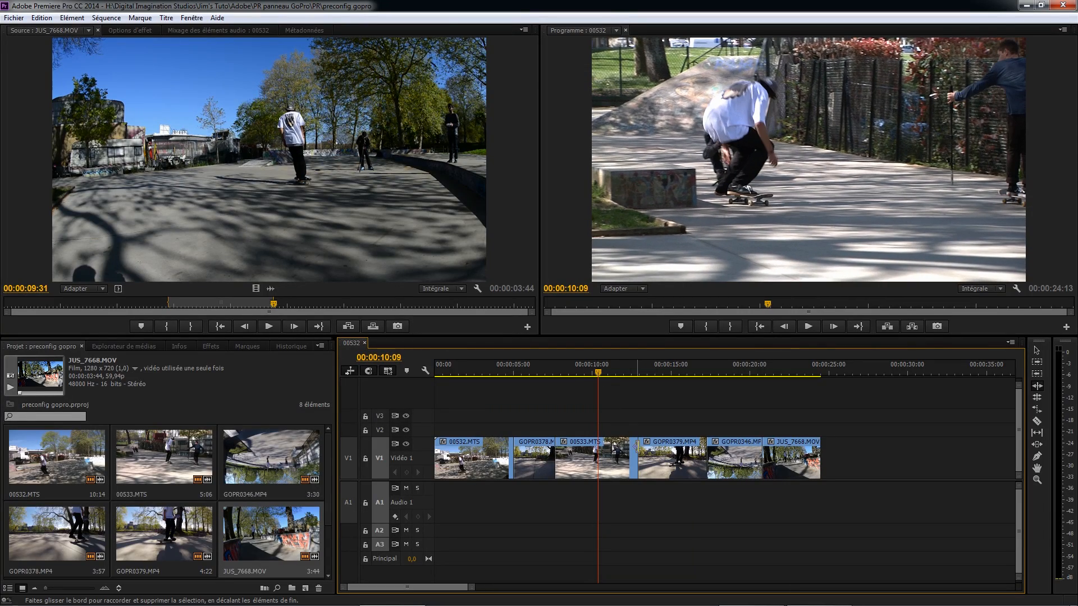
left_click_drag(638, 461, 600, 463)
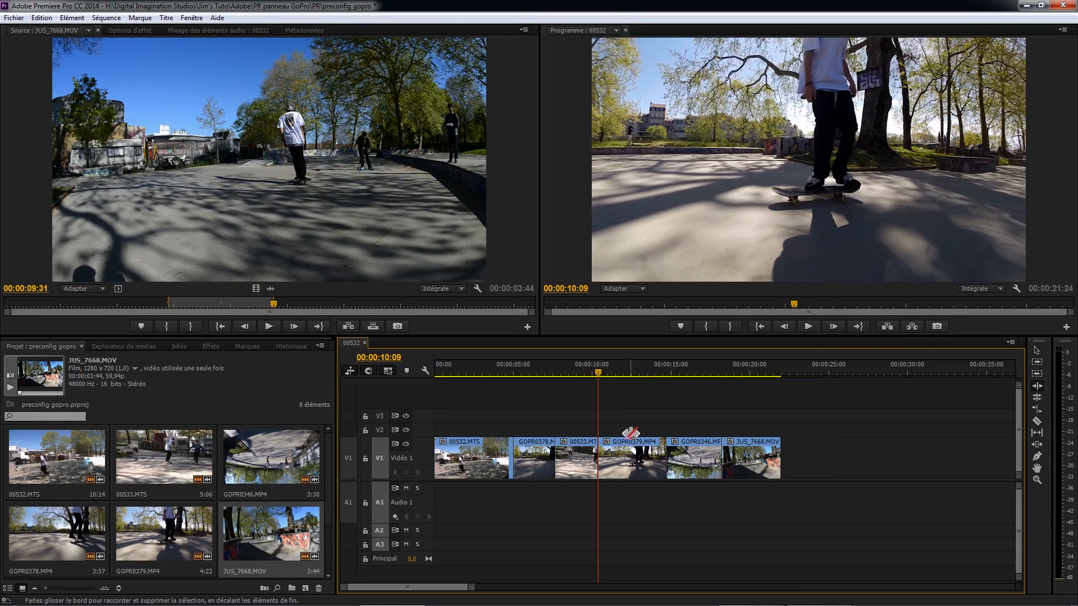
left_click(601, 375)
left_click_drag(602, 375, 617, 386)
left_click_drag(663, 442, 648, 443)
Review the cut between 00533.MTS and GOPR0379.MP4, and ripple-trim about 4 frames off the start of GOPR0379.MP4
left_click(582, 371)
key("space")
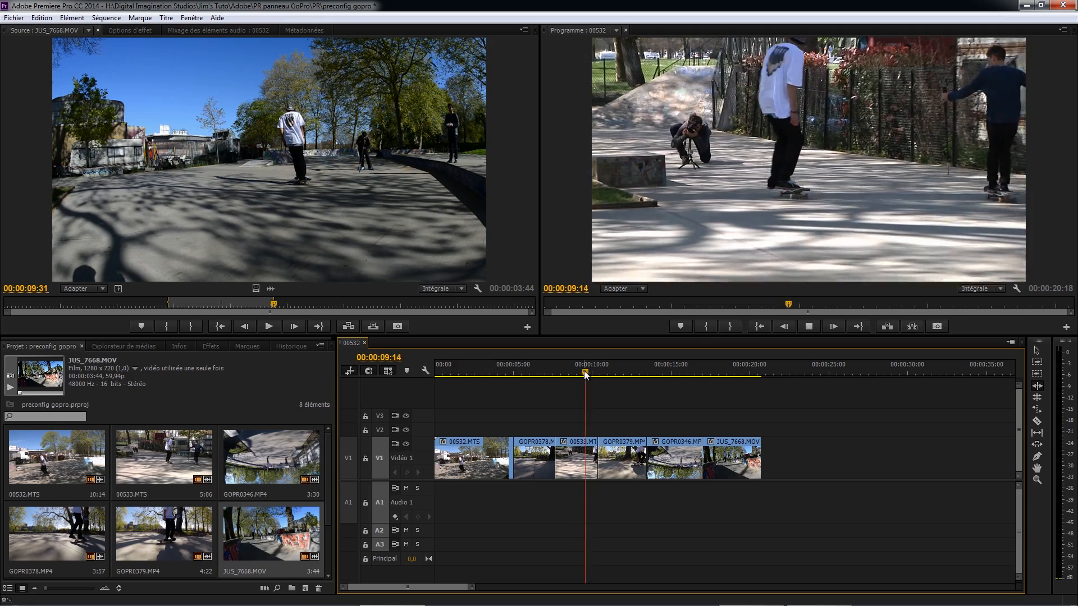
key("space")
left_click_drag(610, 371, 602, 372)
left_click_drag(599, 457, 602, 444)
key("shift+k")
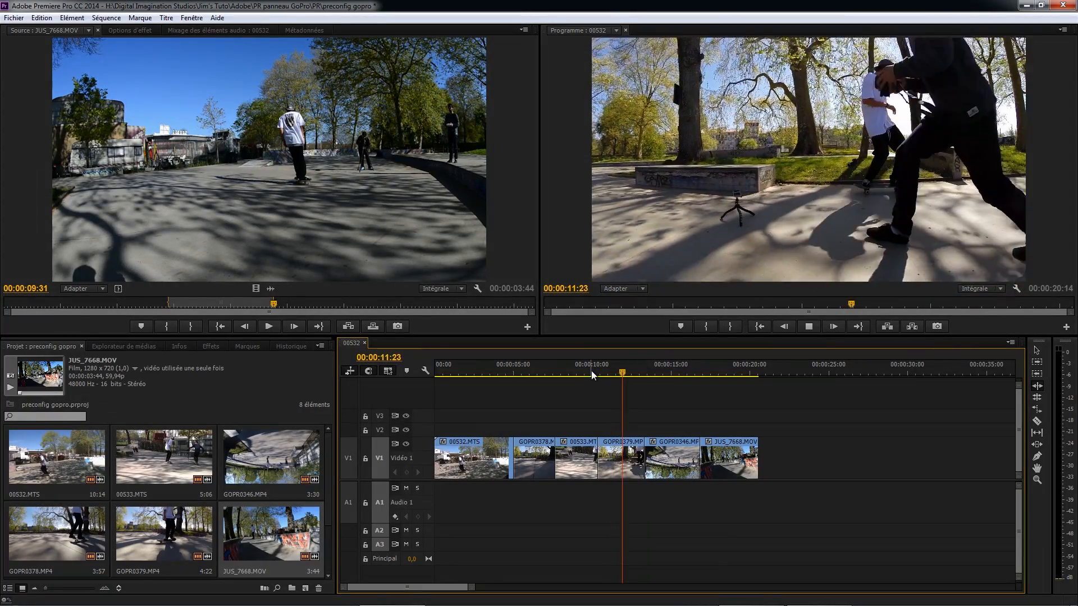
key("space")
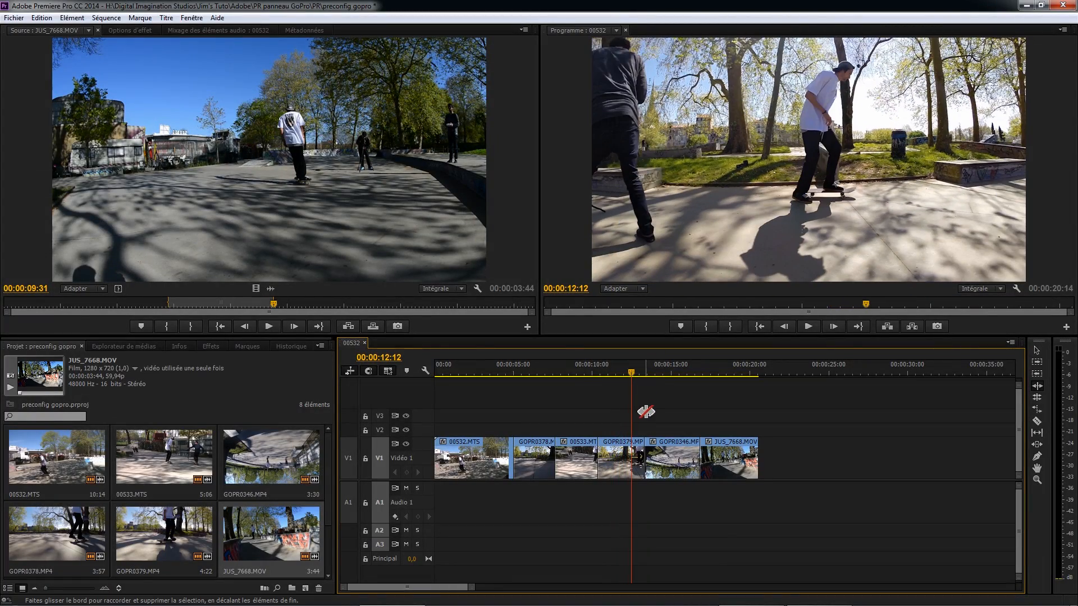
Play back the cut between GOPR0379.MP4 and GOPR0346.MP4
left_click_drag(635, 370, 644, 372)
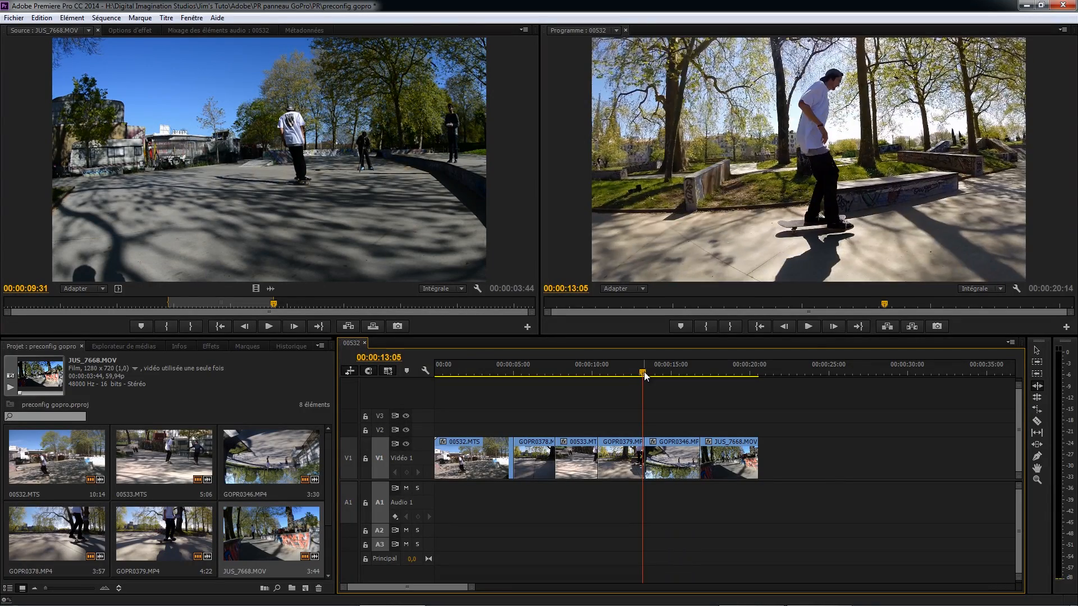
key("space")
key("space")
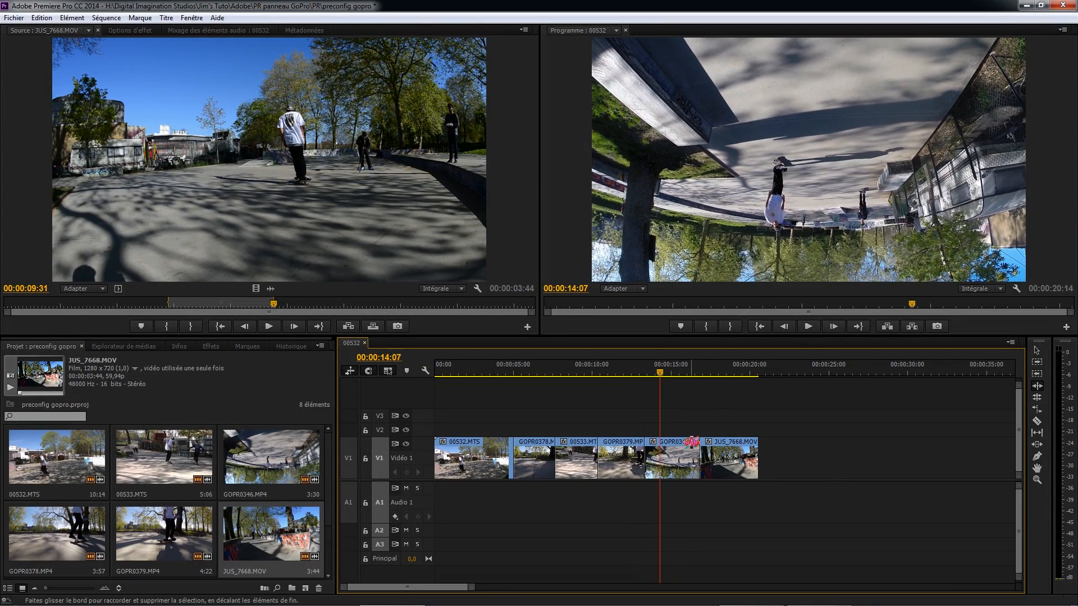
Replace the undersized JUS_7668.MOV clip at the end of V1 with a linked After Effects composition
left_click_drag(697, 371, 721, 373)
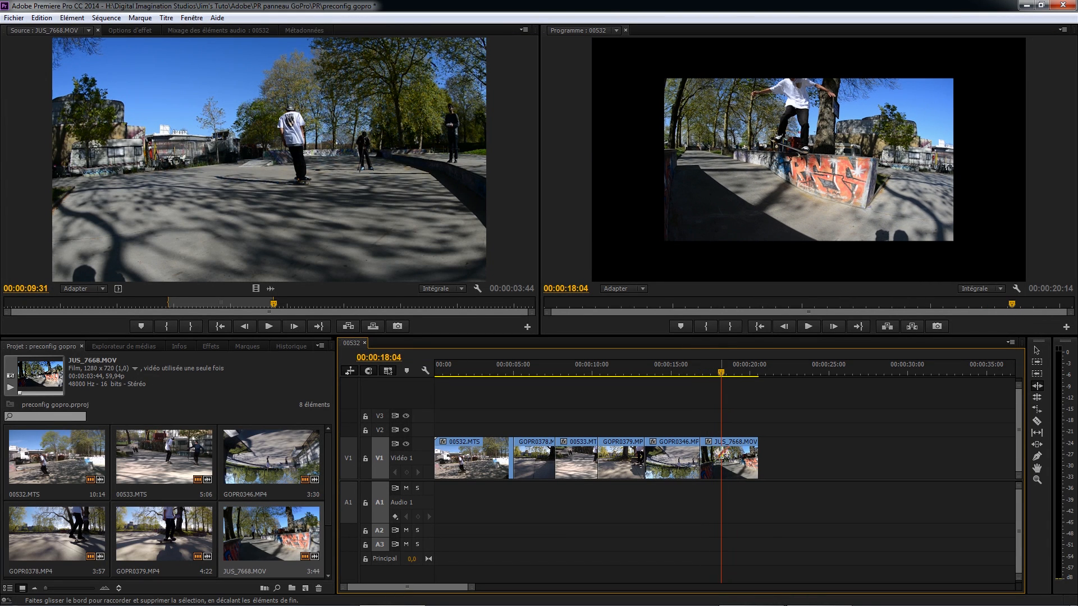
right_click(740, 458)
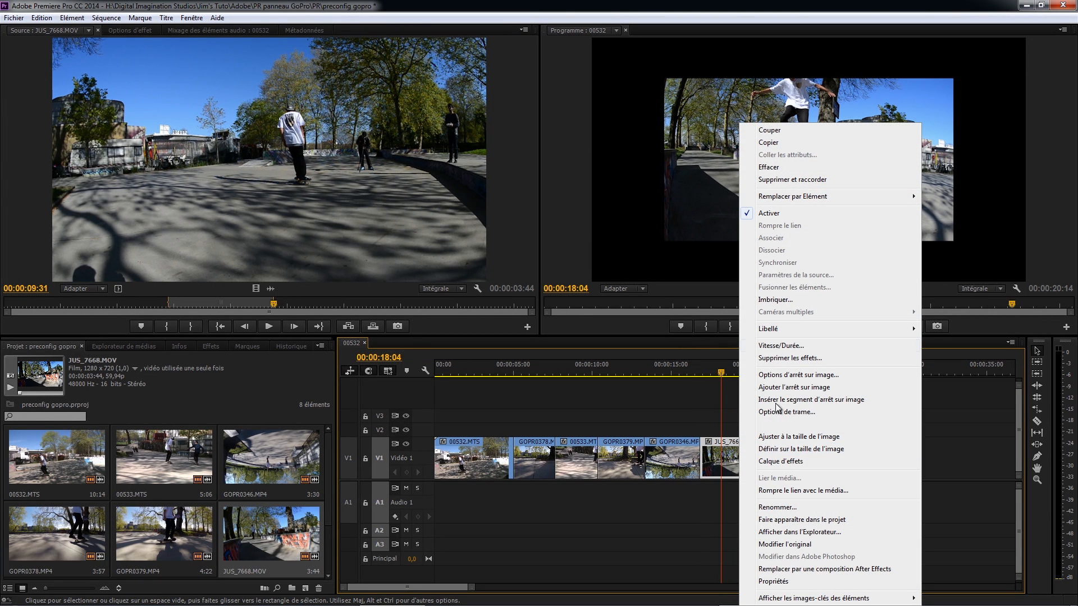
left_click(842, 569)
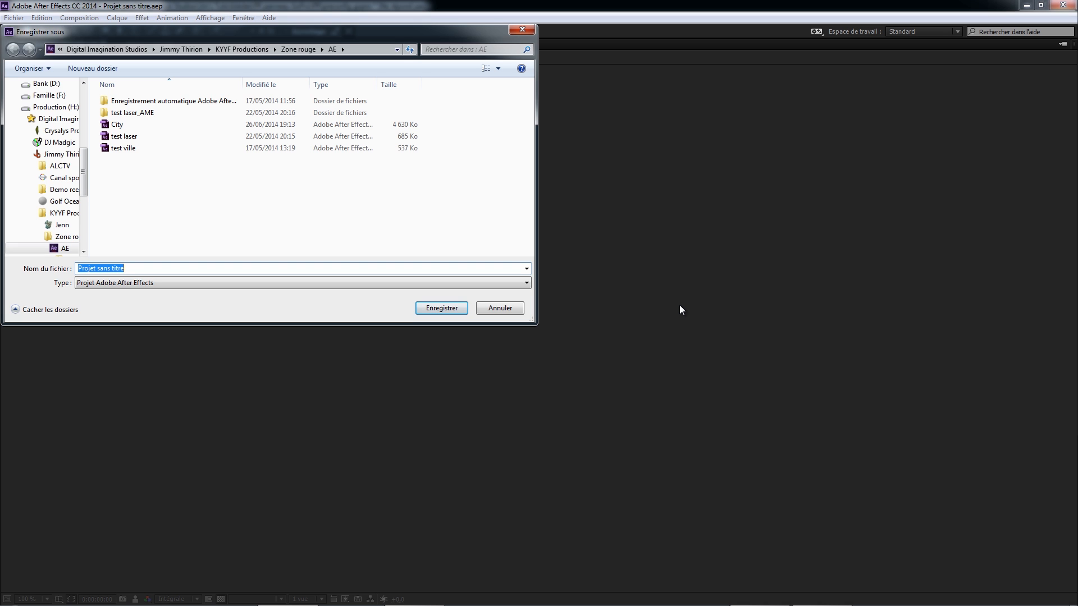
Save the new After Effects project as "gopro config" in the Jim's Tuto > Adobe > PR panneau GoPro > AE folder
type("gopro config")
left_click(186, 50)
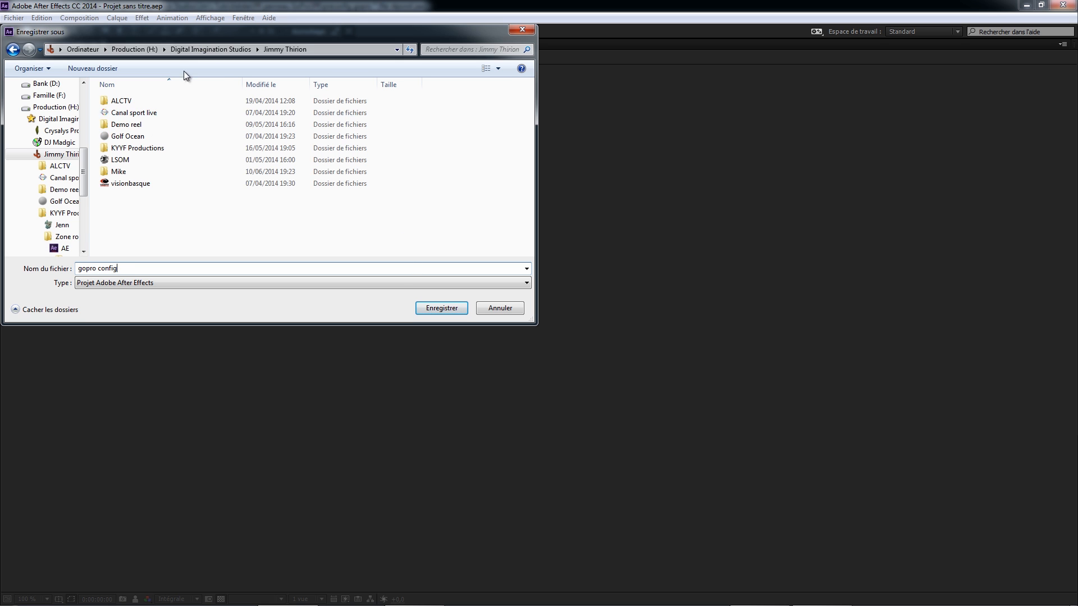
left_click(178, 50)
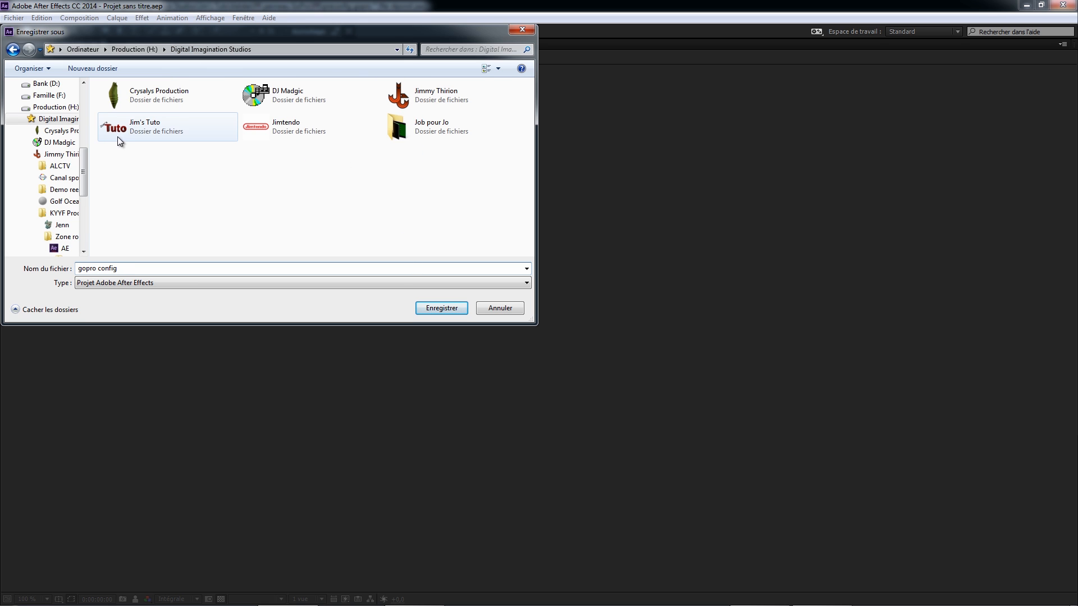
double_click(410, 107)
key("alt+Left")
double_click(165, 126)
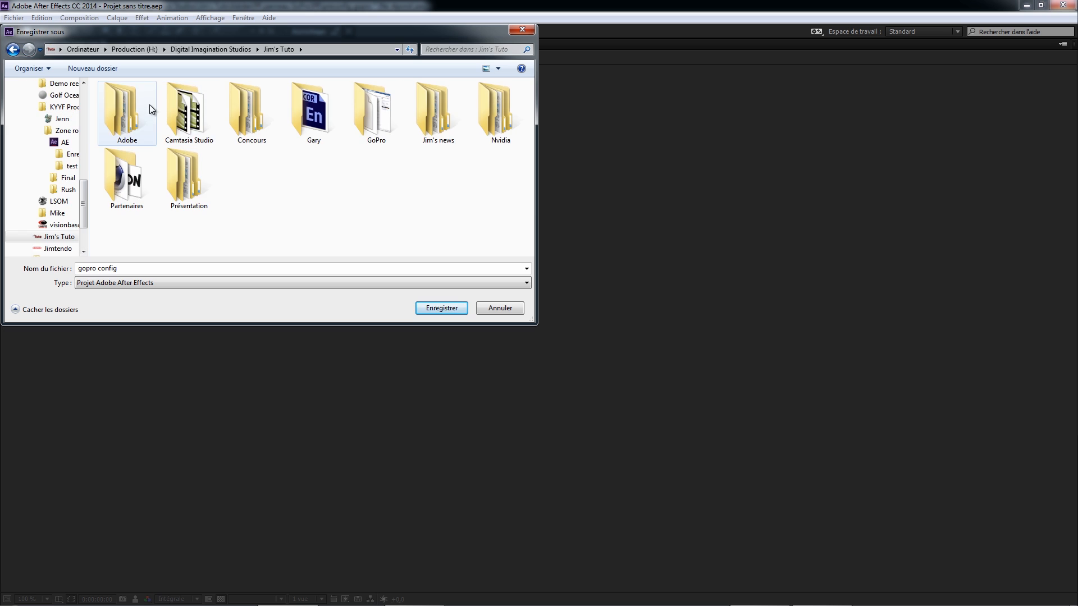
double_click(124, 105)
double_click(130, 231)
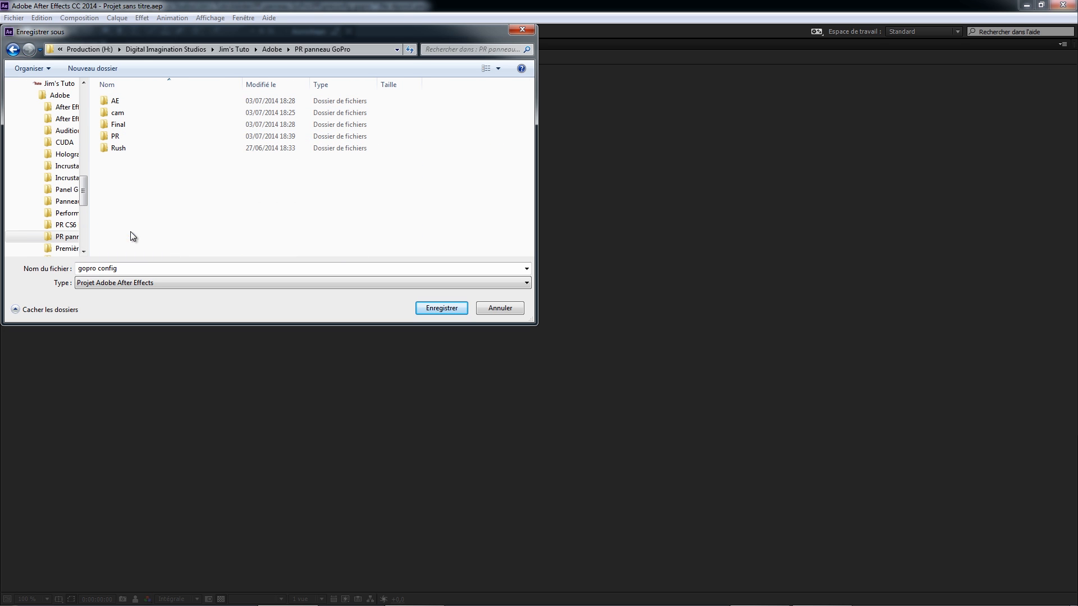
double_click(123, 103)
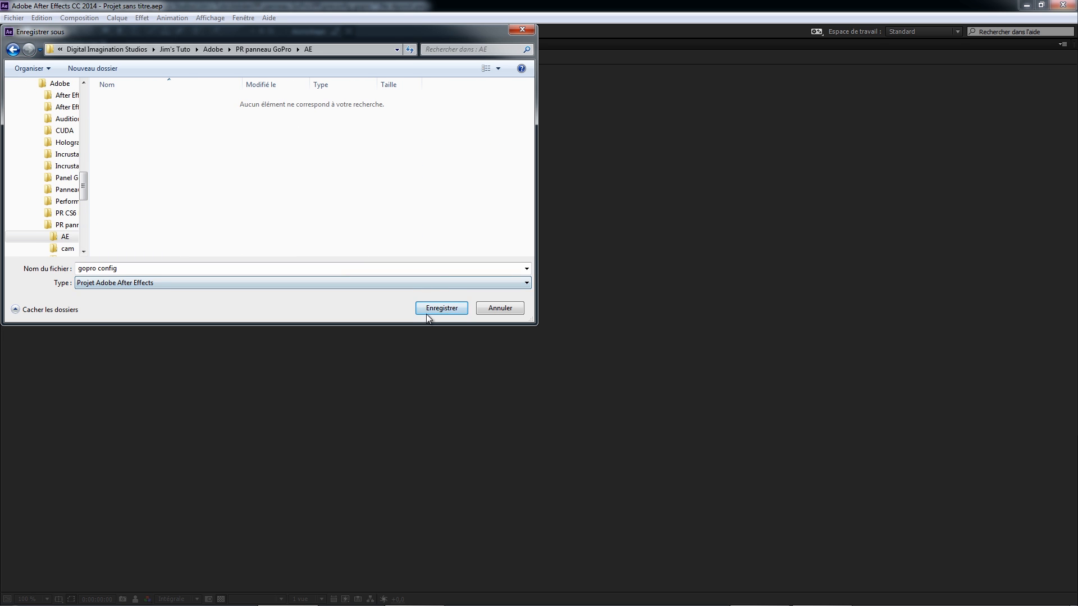
left_click(442, 308)
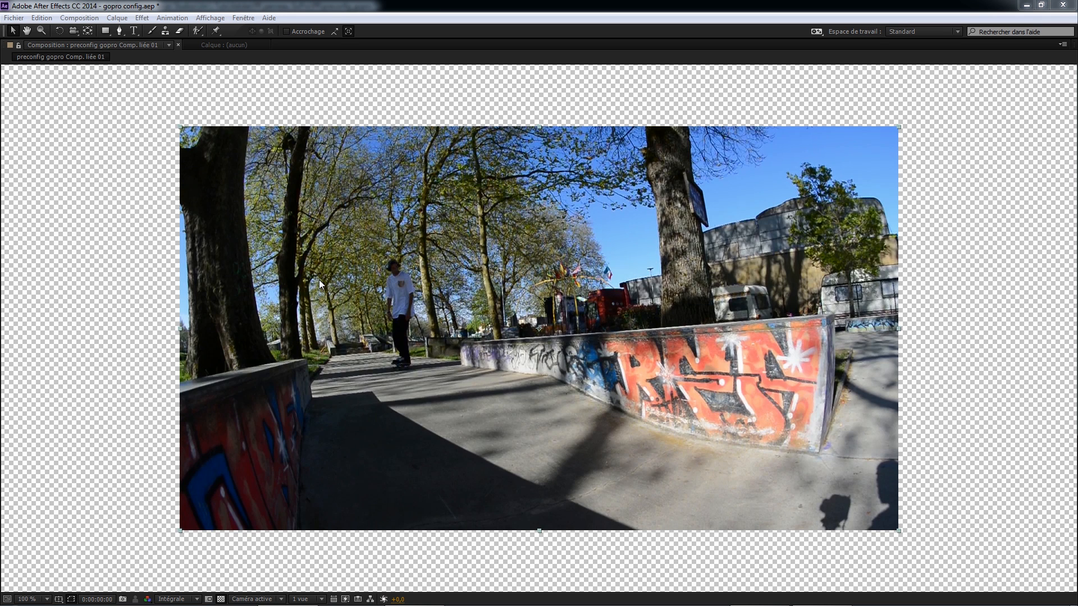
Switch After Effects to the Effets workspace
key("comma")
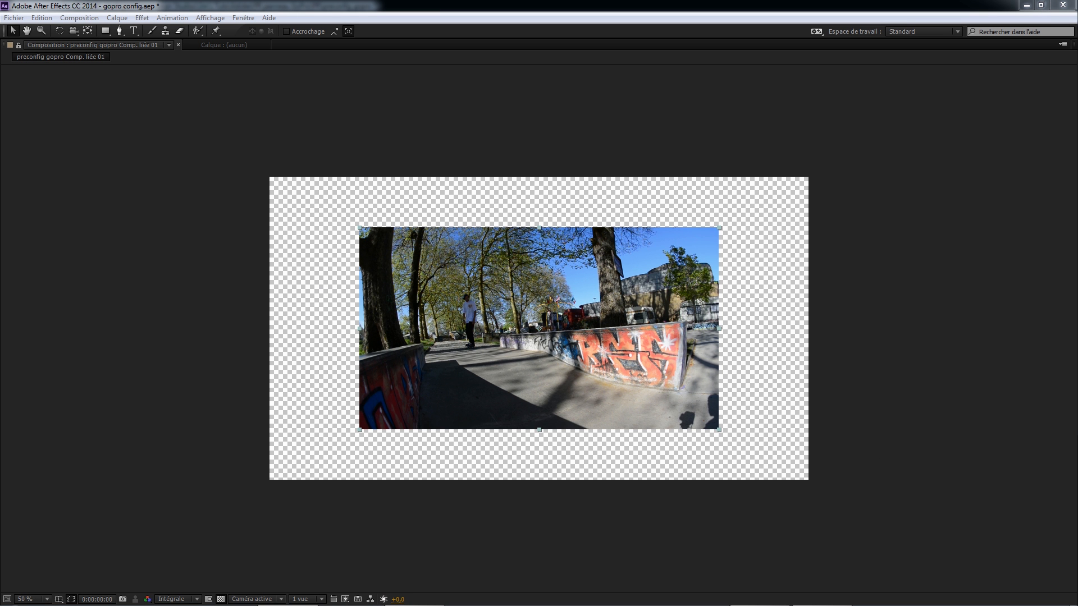
left_click(244, 19)
mouse_move(259, 31)
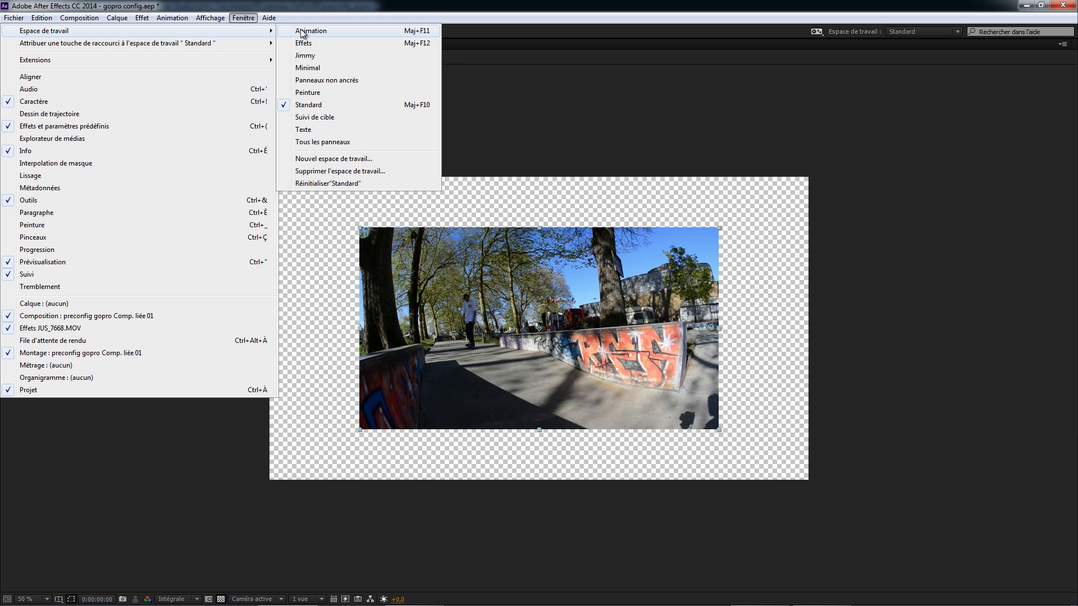
left_click(314, 45)
Apply the Conservation des détails-Amélioration distortion effect to the JUS_7668.MOV layer
left_click(101, 443)
left_click(142, 18)
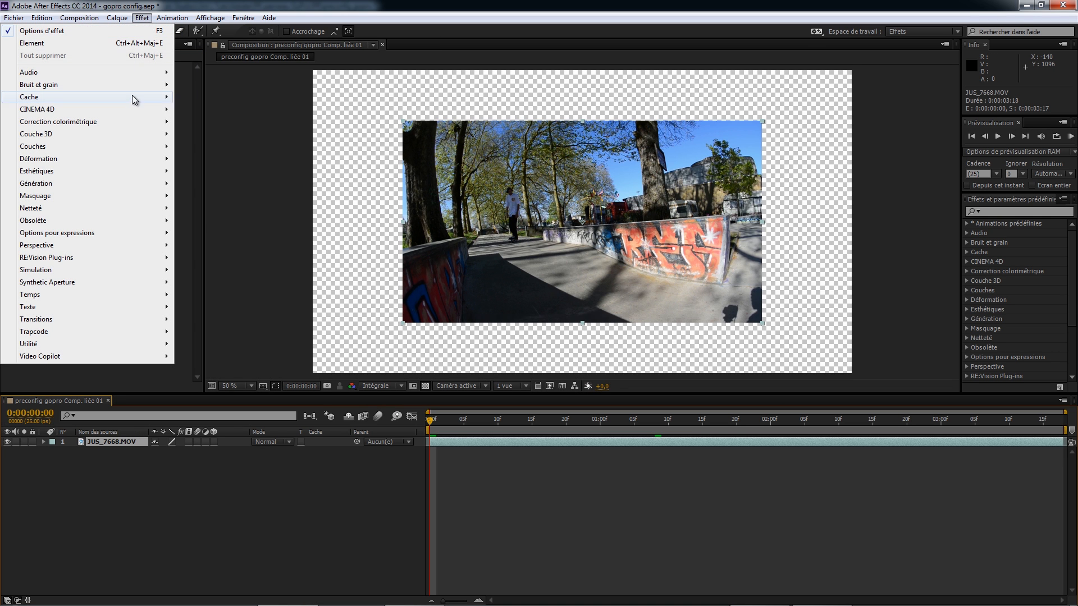
mouse_move(146, 158)
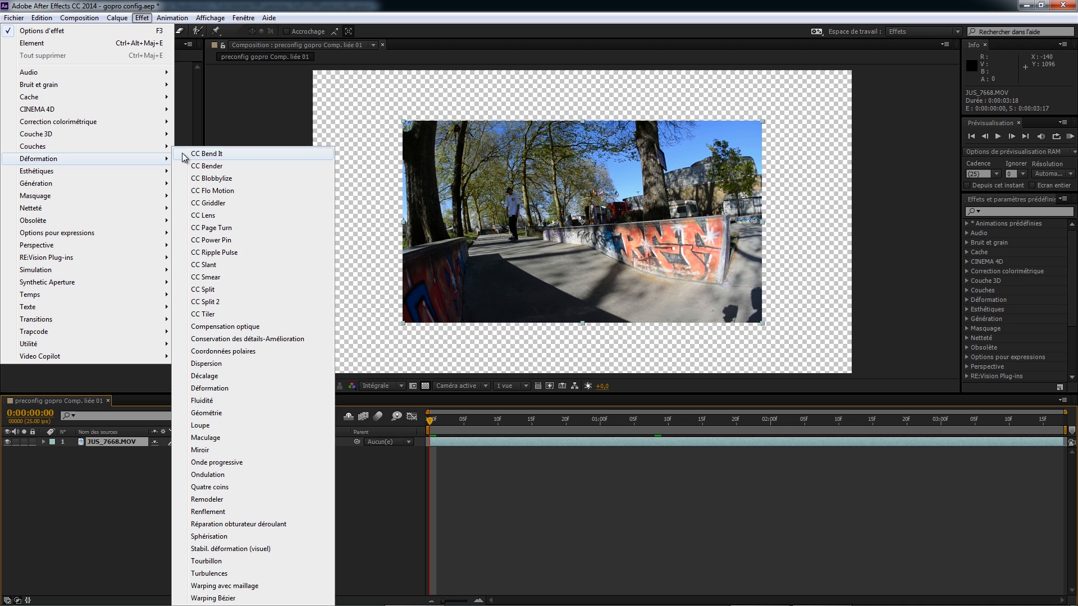
left_click(243, 339)
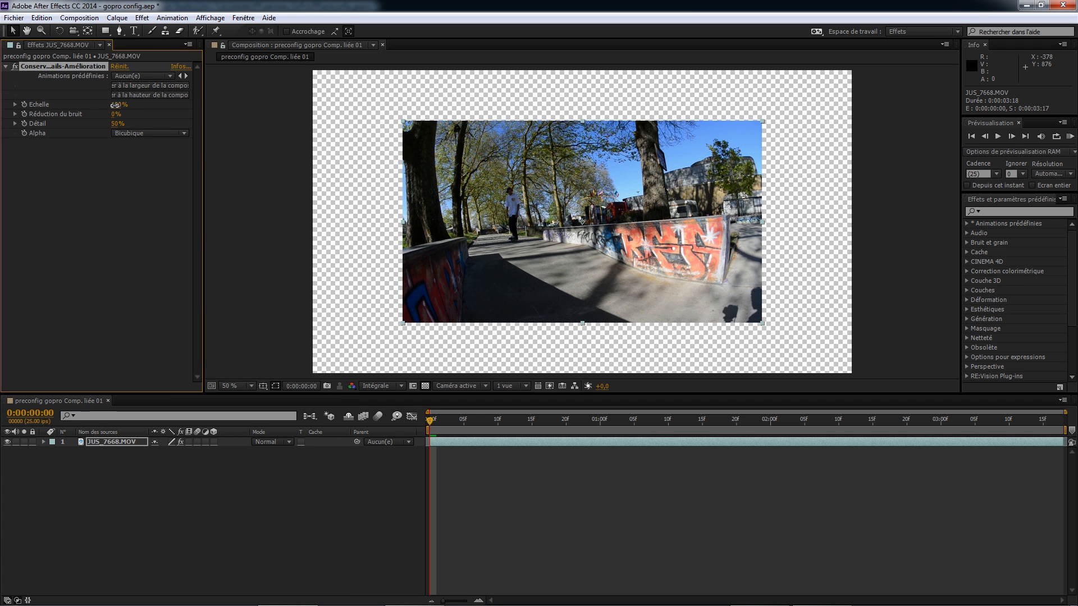
Set the detail-preserving upscale effect's Echelle to 150% and its Détail to 57% on the JUS_7668.MOV layer
left_click(115, 104)
type("150")
key("Return")
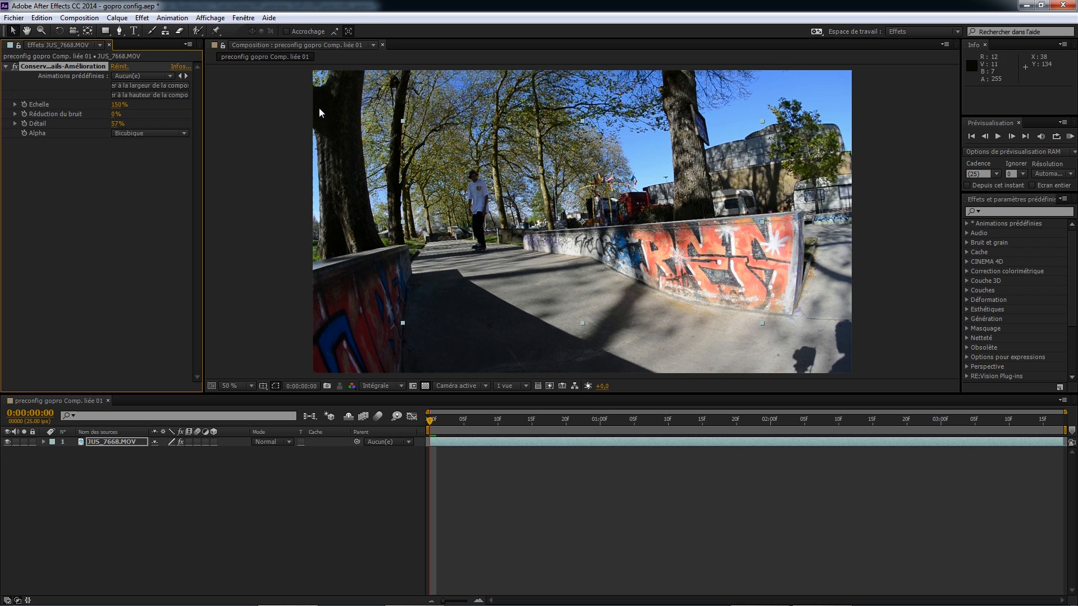
left_click(116, 124)
Switch to Premiere Pro and set the rotation of the upside-down GOPR0346.MP4 clip on V1 to 180°
key("alt+Tab")
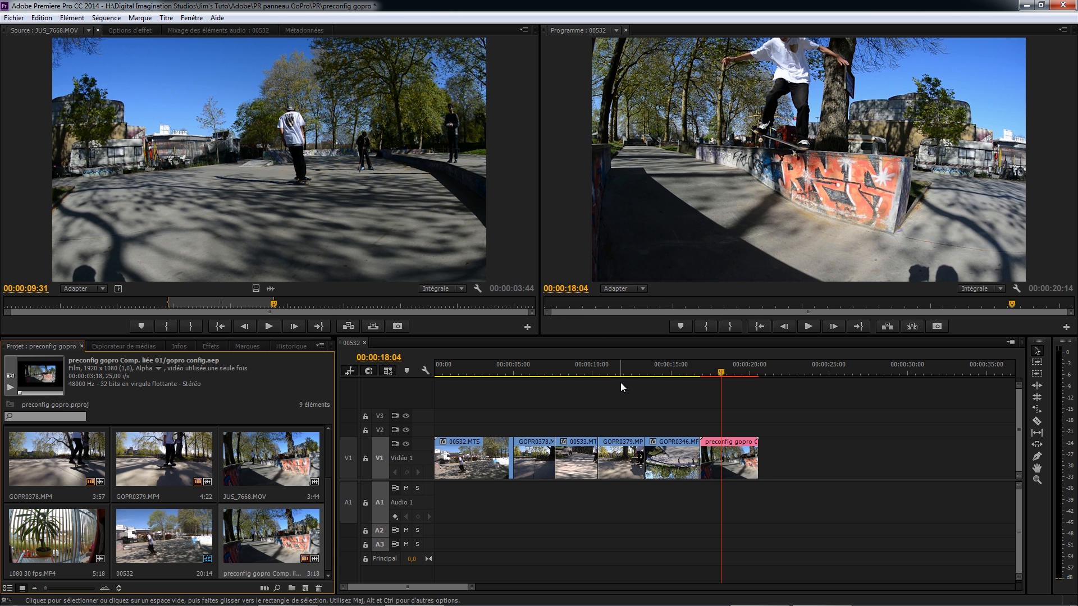
left_click(665, 370)
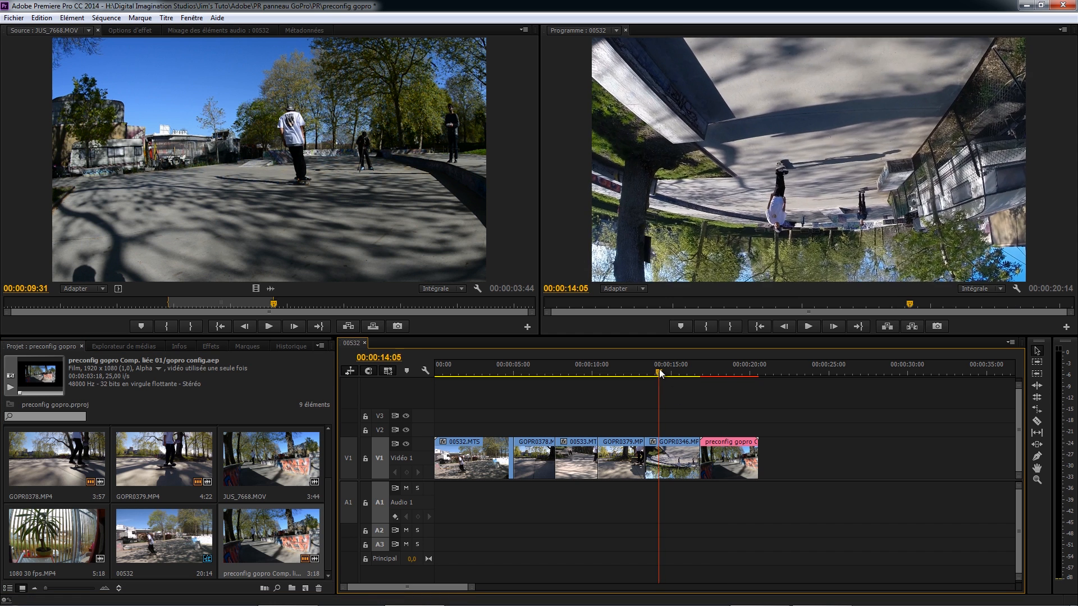
left_click(678, 464)
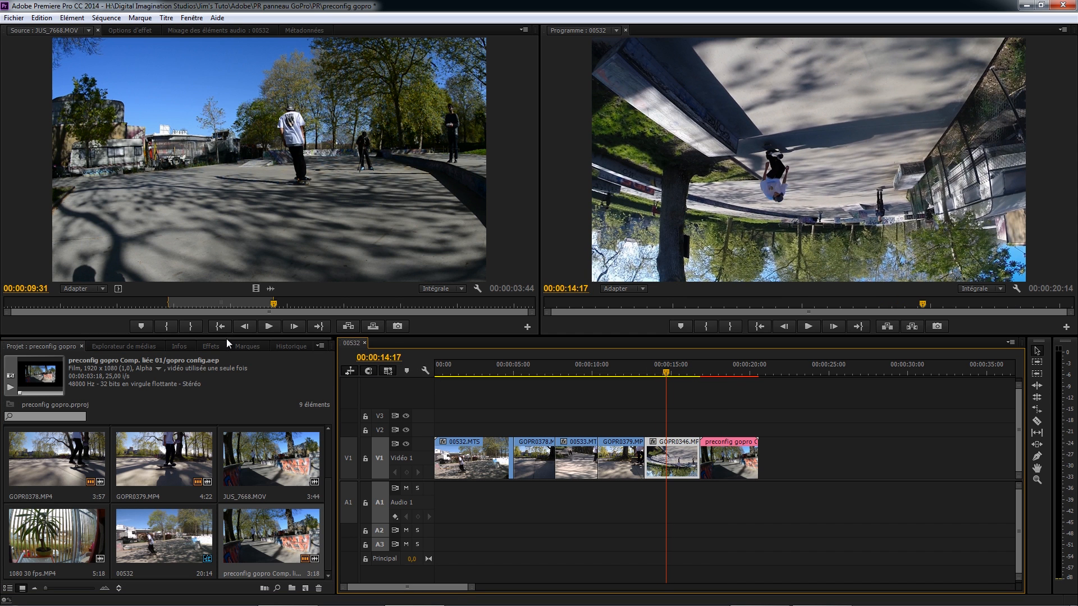
left_click(211, 347)
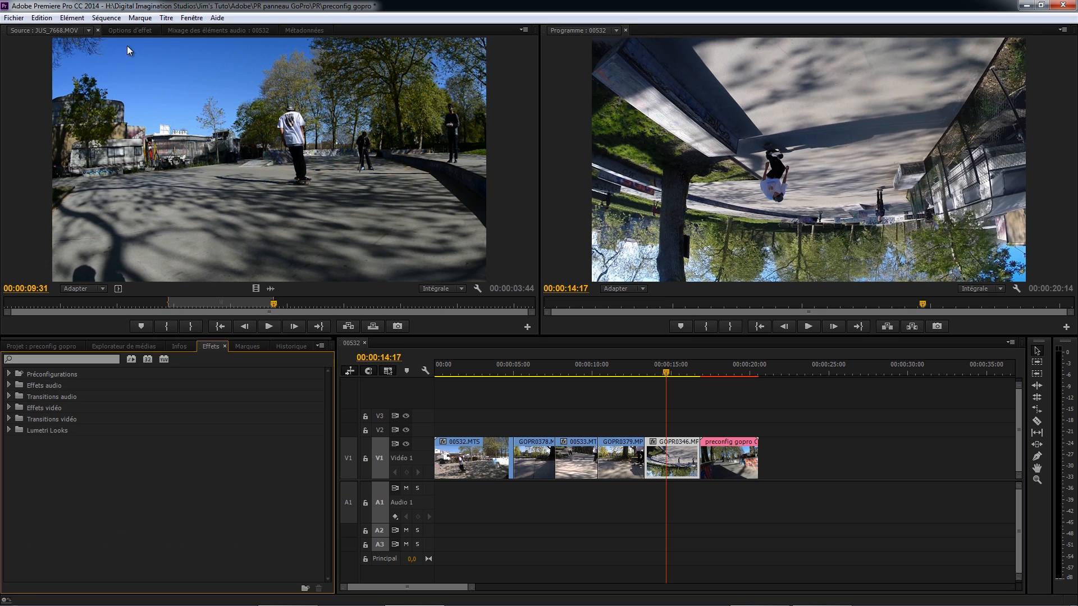
left_click(130, 30)
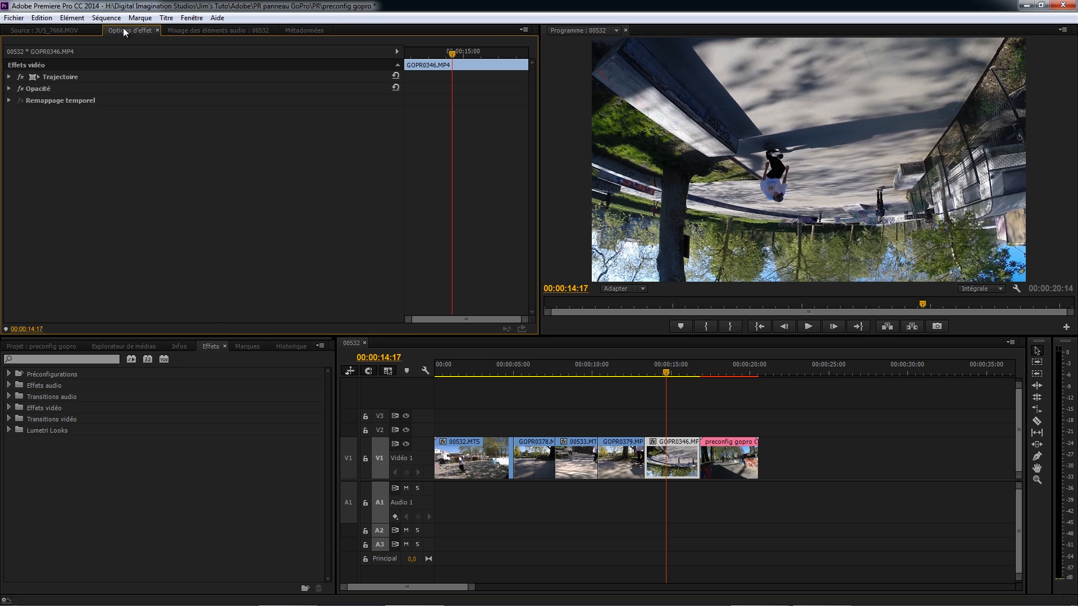
left_click(9, 77)
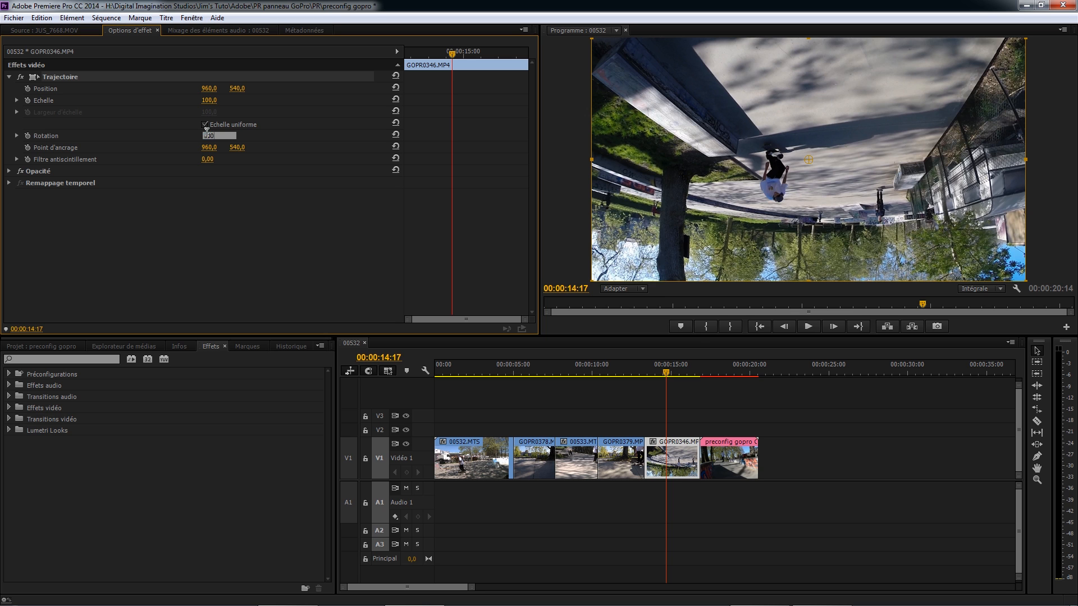
type("180")
key("Return")
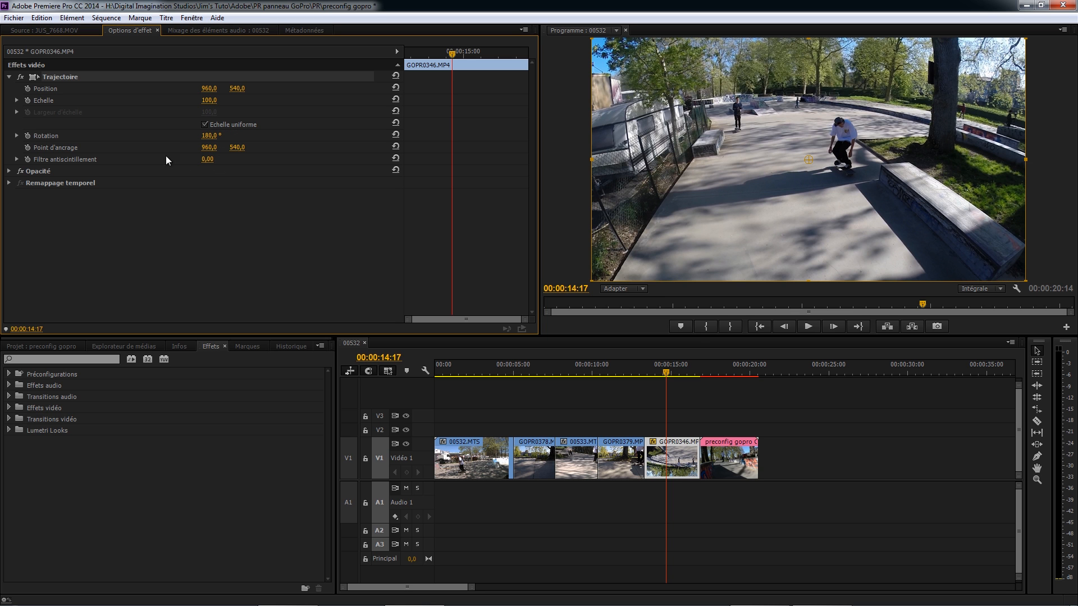
Review the clips of sequence 00532, render its previews and play it back
left_click_drag(648, 370, 612, 368)
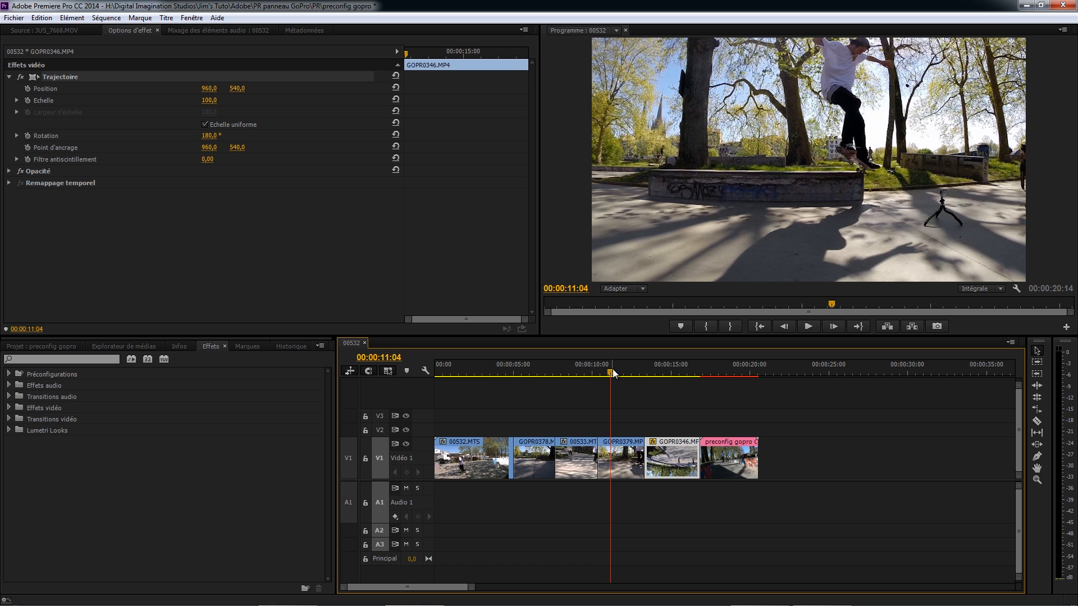
left_click(478, 369)
left_click(40, 30)
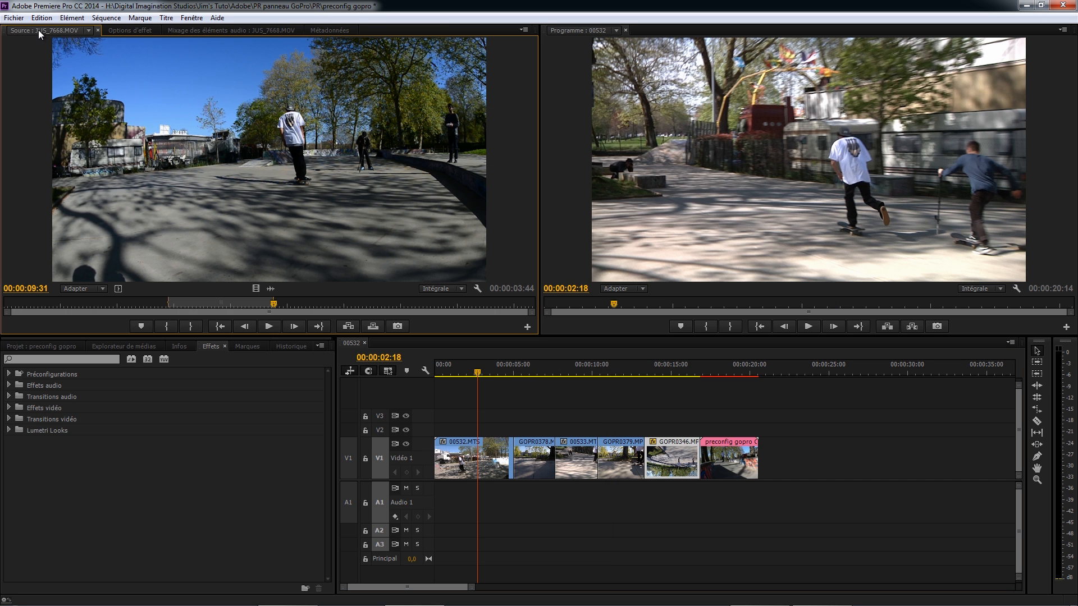
left_click_drag(463, 369, 480, 371)
left_click_drag(486, 371, 618, 365)
key("Return")
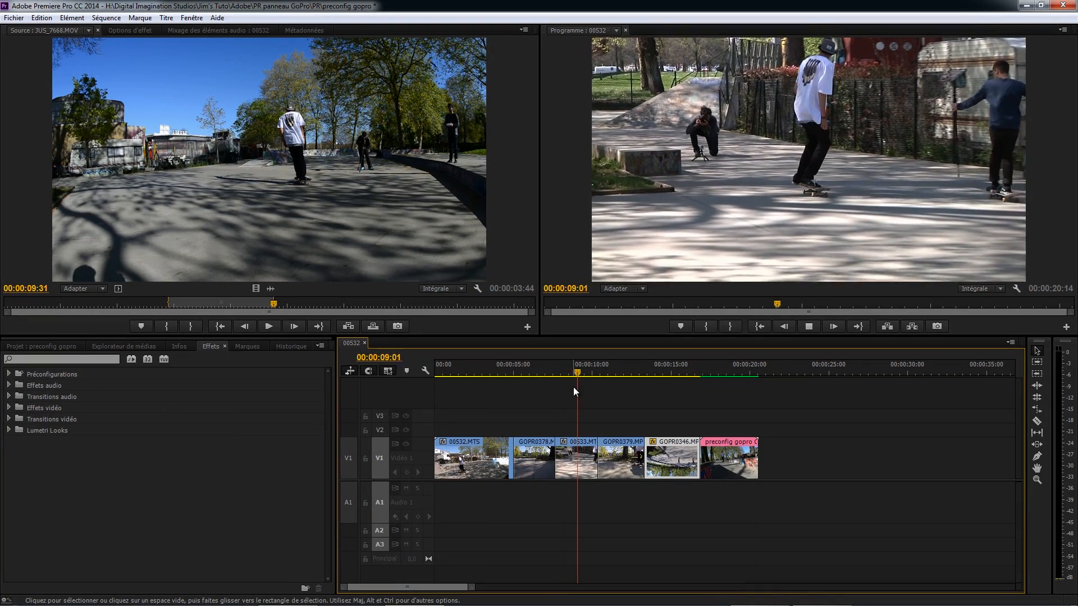
key("space")
Move the playhead to GOPR0378 and expand the GoPro presets under Suppression de déformation de la lentille
left_click_drag(598, 359, 537, 363)
left_click(203, 346)
left_click(43, 347)
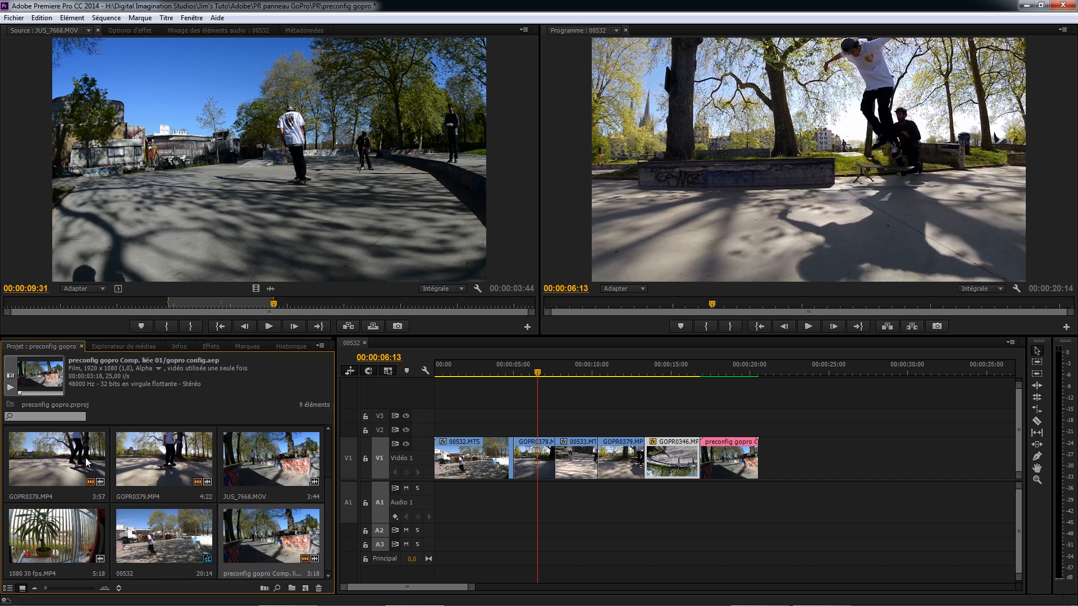
left_click(213, 346)
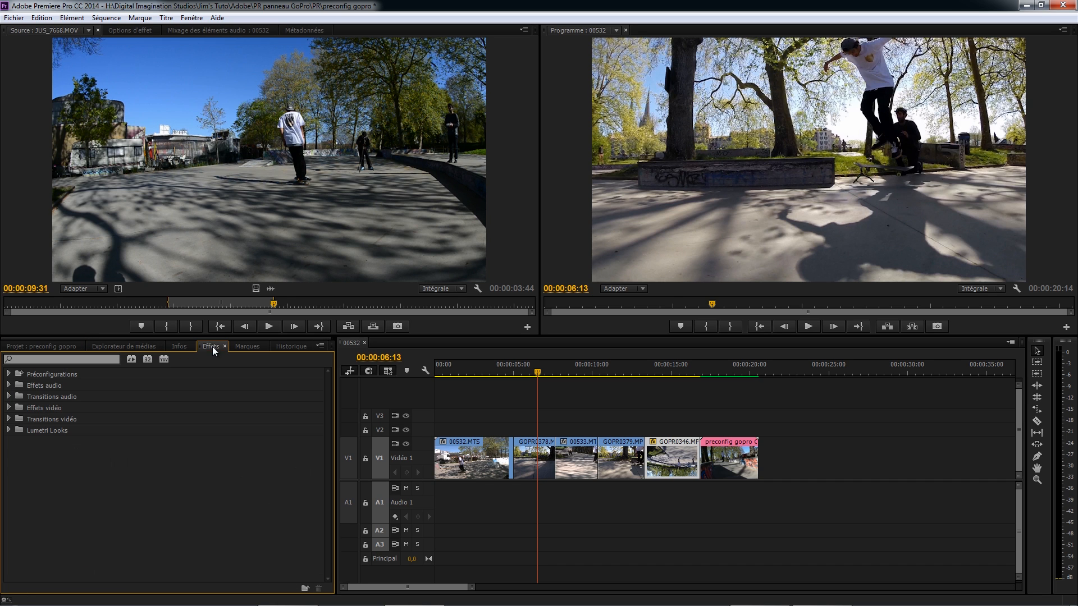
left_click(9, 375)
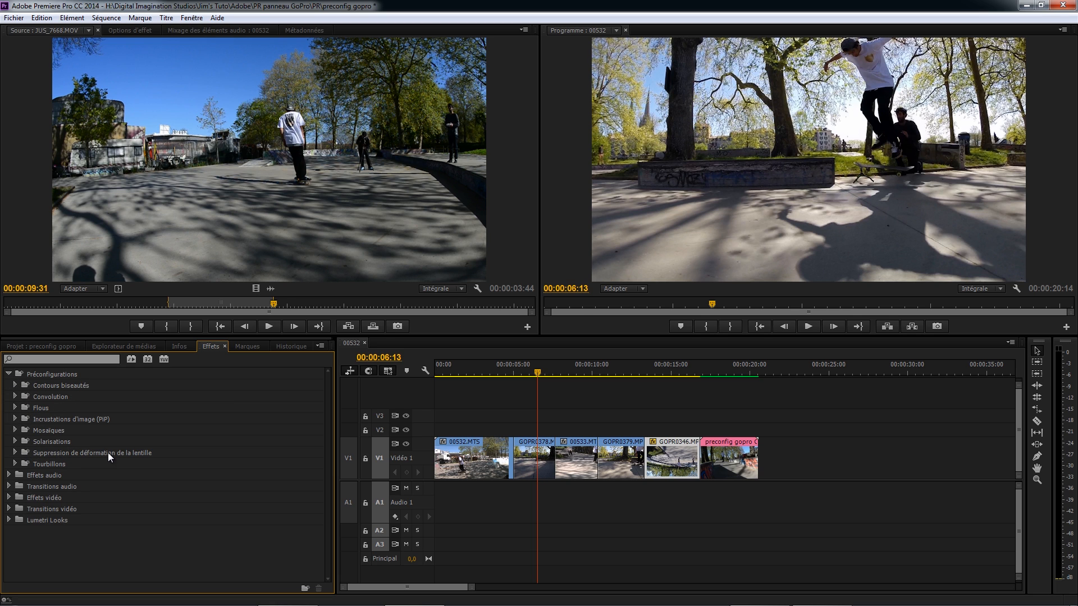
left_click(16, 452)
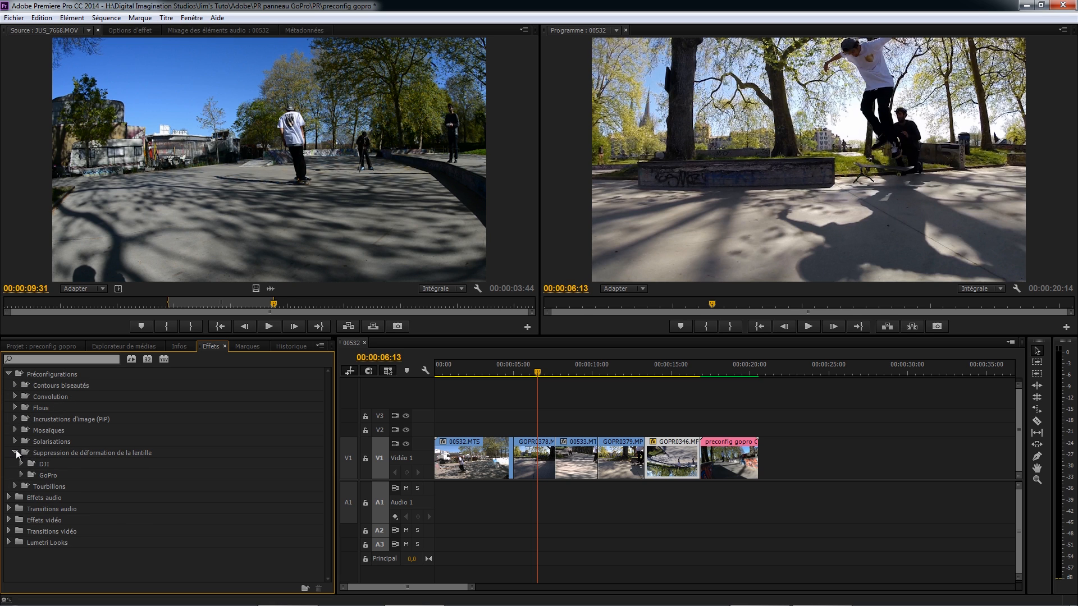
left_click(21, 475)
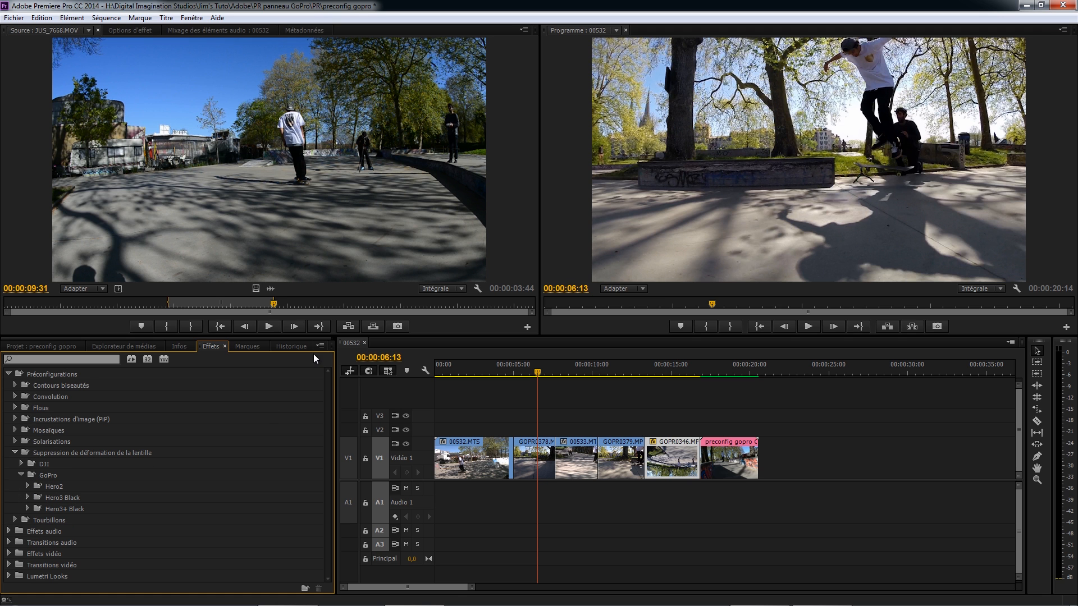
Apply the Hero3+ Black 1080 - Moyen lens distortion preset to the GOPR0378 and GOPR0379 clips on V1
left_click_drag(542, 362, 528, 373)
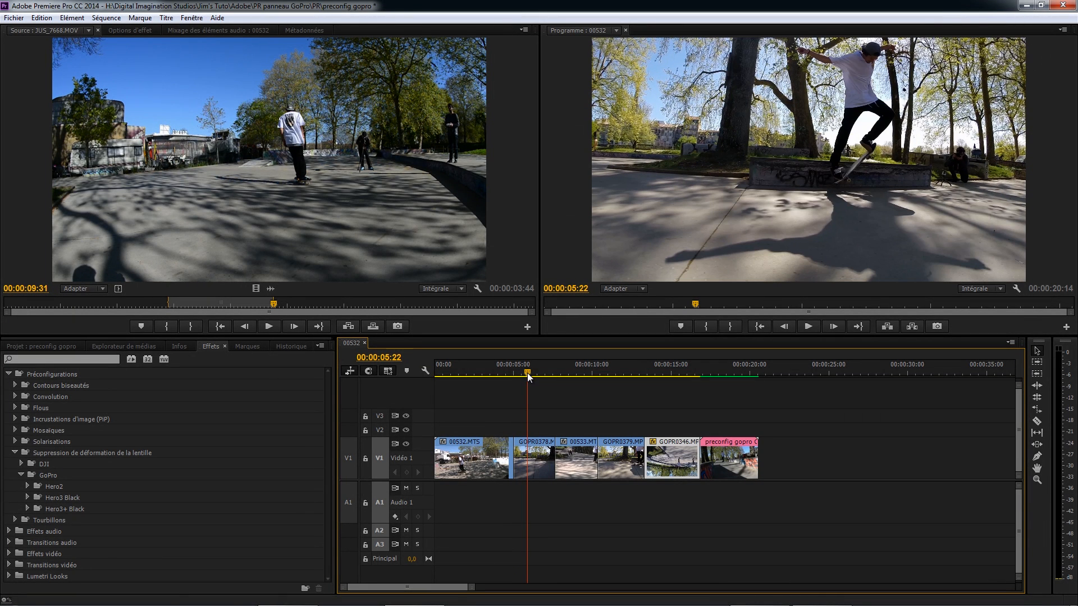
left_click(27, 508)
scroll(31, 507, "down", 3)
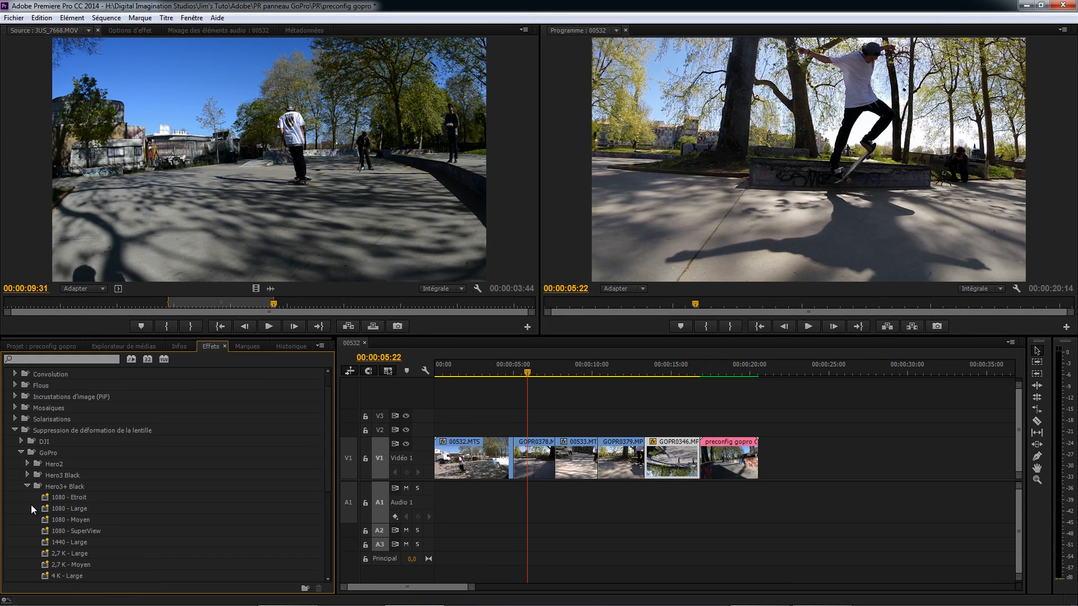
left_click_drag(65, 510, 541, 465)
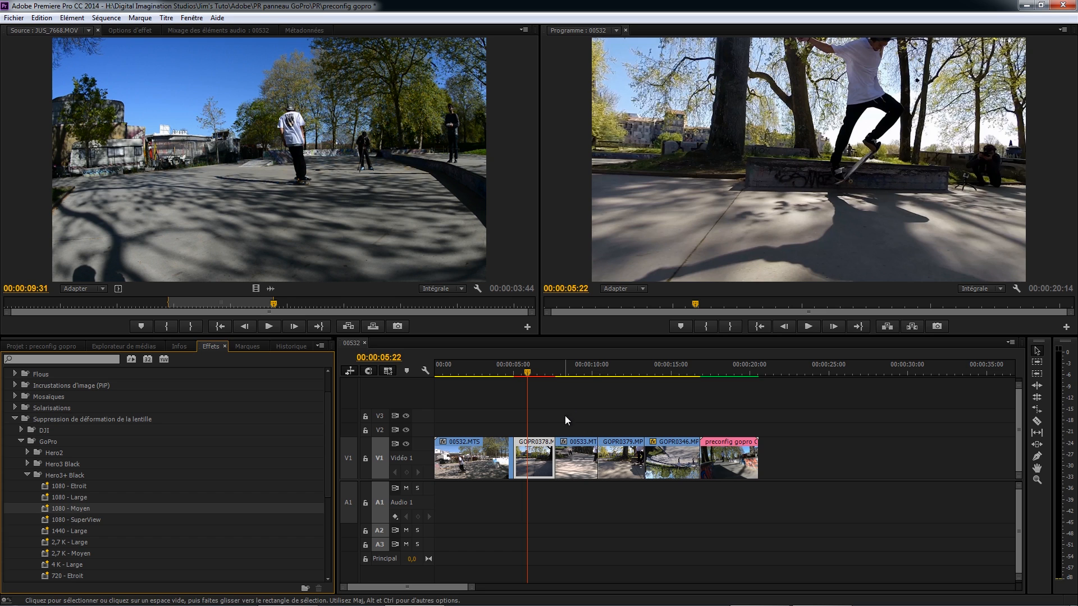
left_click_drag(581, 375, 614, 375)
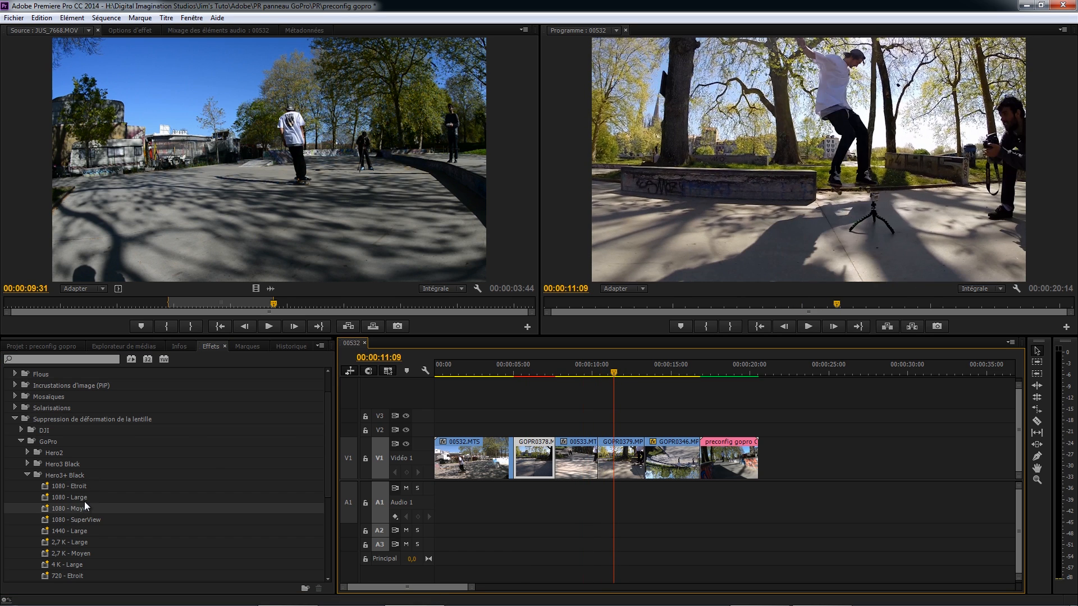
left_click_drag(79, 510, 636, 462)
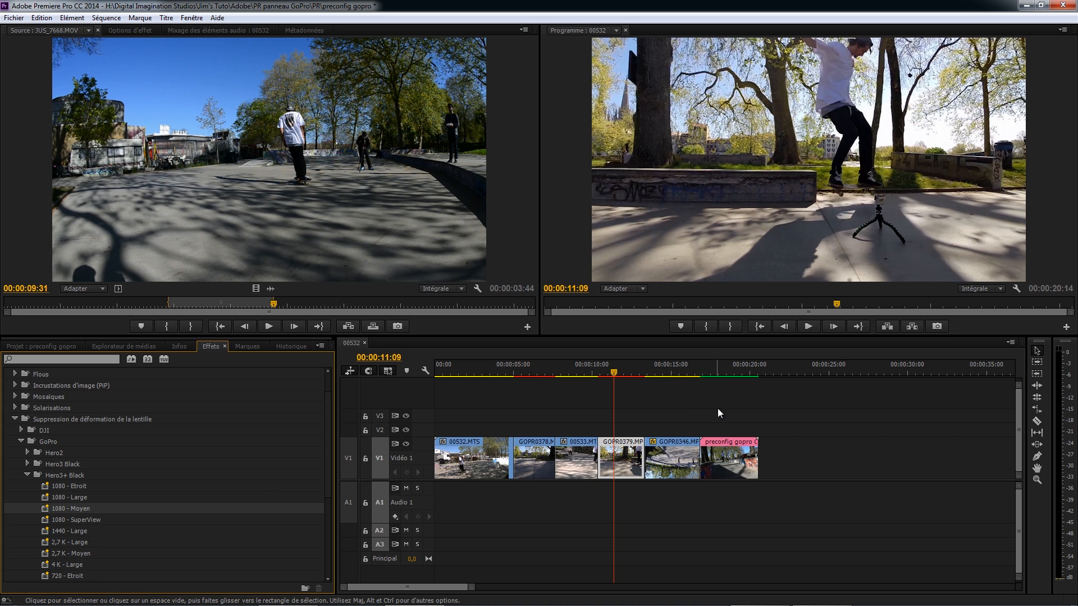
Apply the Hero3+ Black 1080 - Large lens distortion preset to the GOPR0346.MP4 clip and save the project
left_click_drag(668, 373, 695, 372)
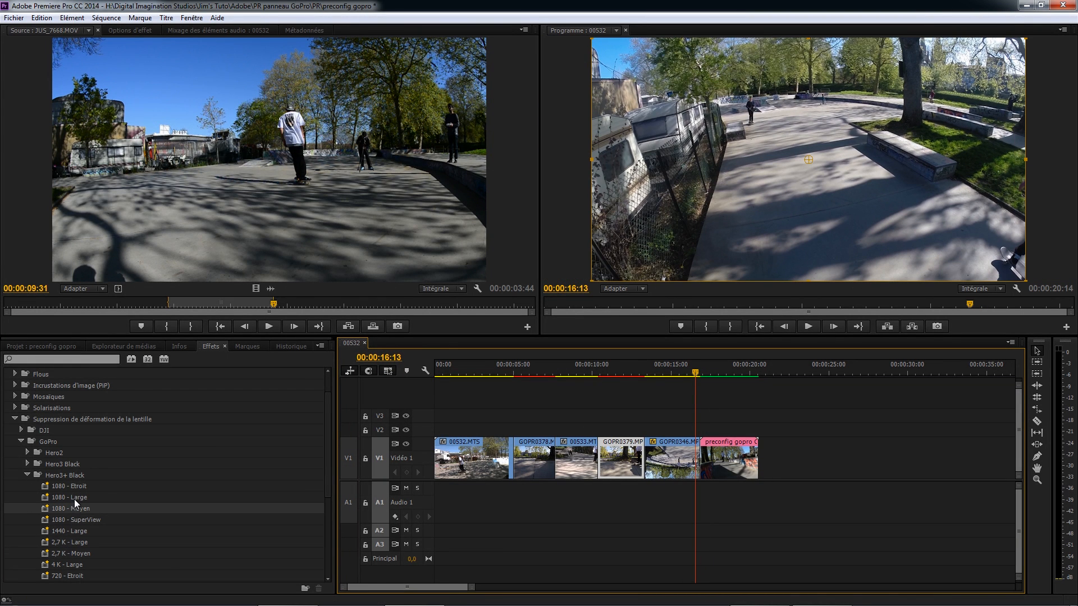
left_click_drag(73, 497, 674, 450)
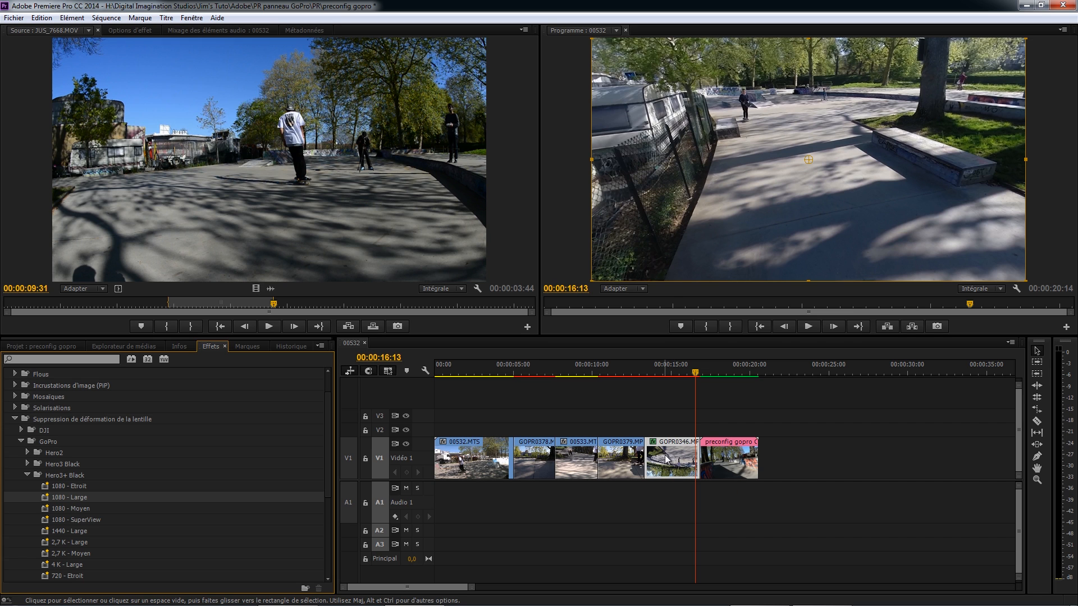
key("ctrl+s")
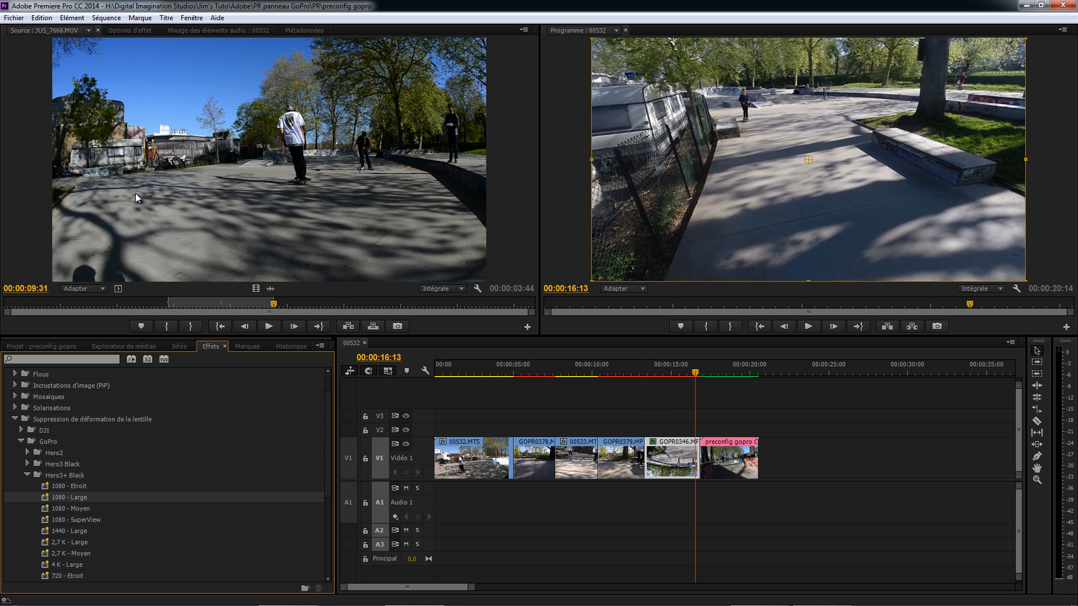
Set the Courbure of the lens distortion effect on GOPR0346.MP4 to -25
left_click(120, 31)
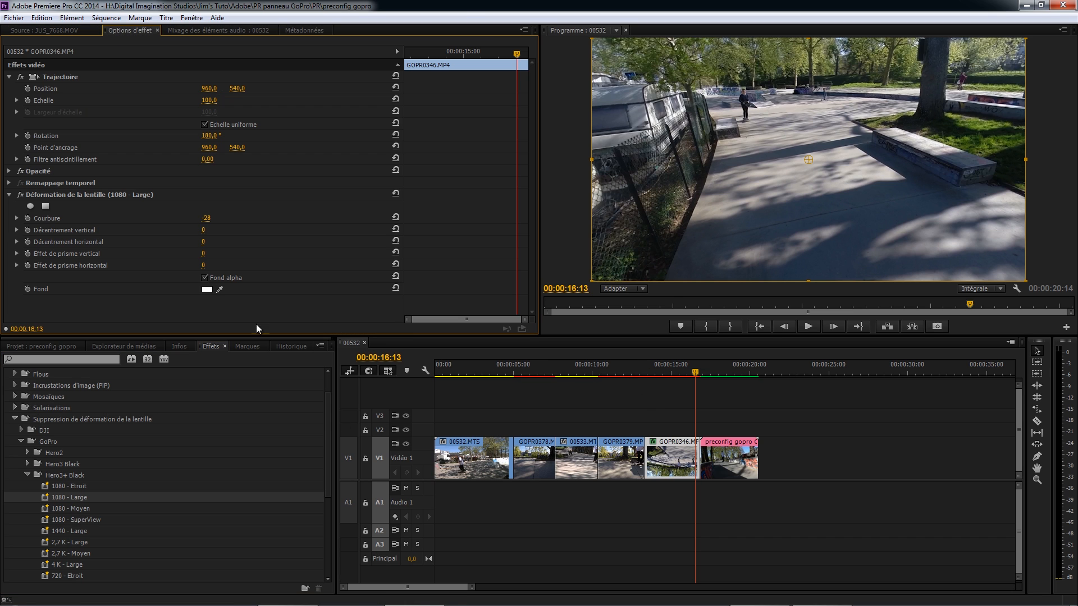
left_click(674, 465)
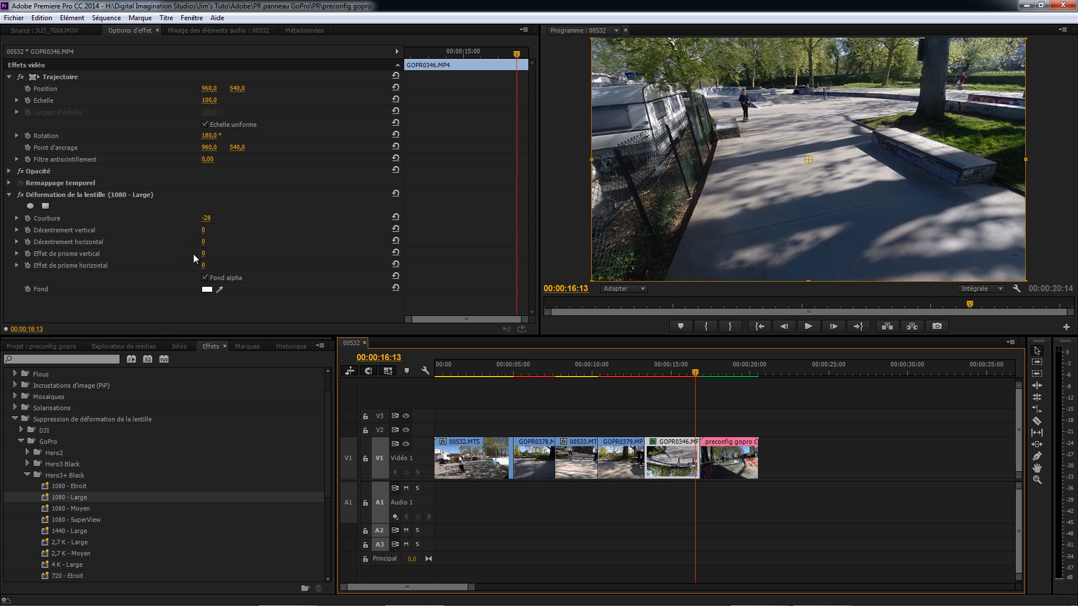
mouse_move(207, 223)
left_mouse_down()
mouse_move(247, 223)
mouse_move(204, 222)
mouse_move(219, 223)
left_mouse_up()
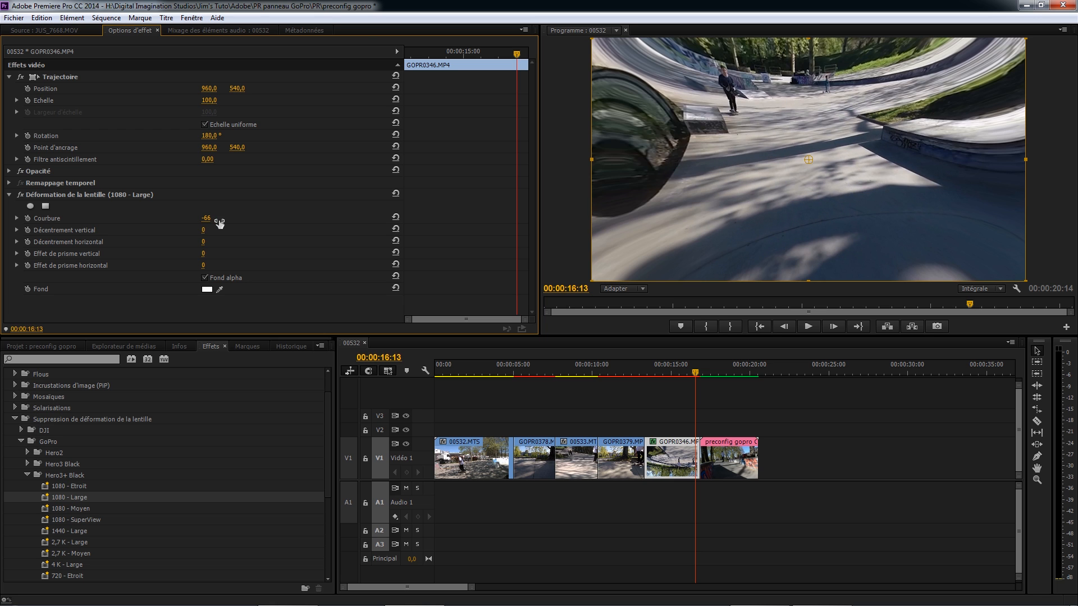
key("ctrl+z")
left_click(216, 218)
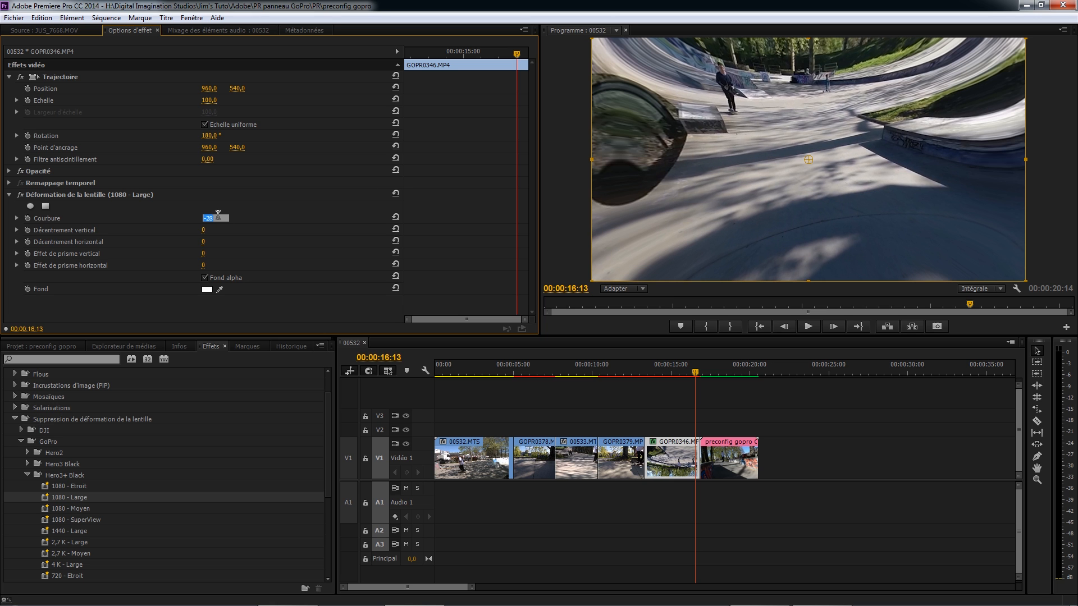
type("-")
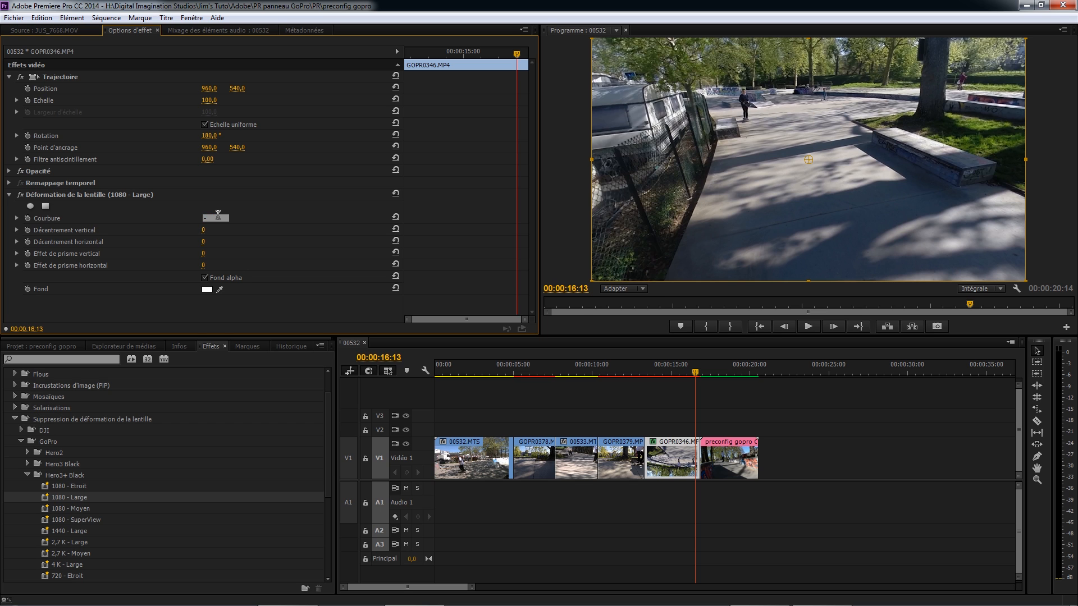
type("25")
key("Return")
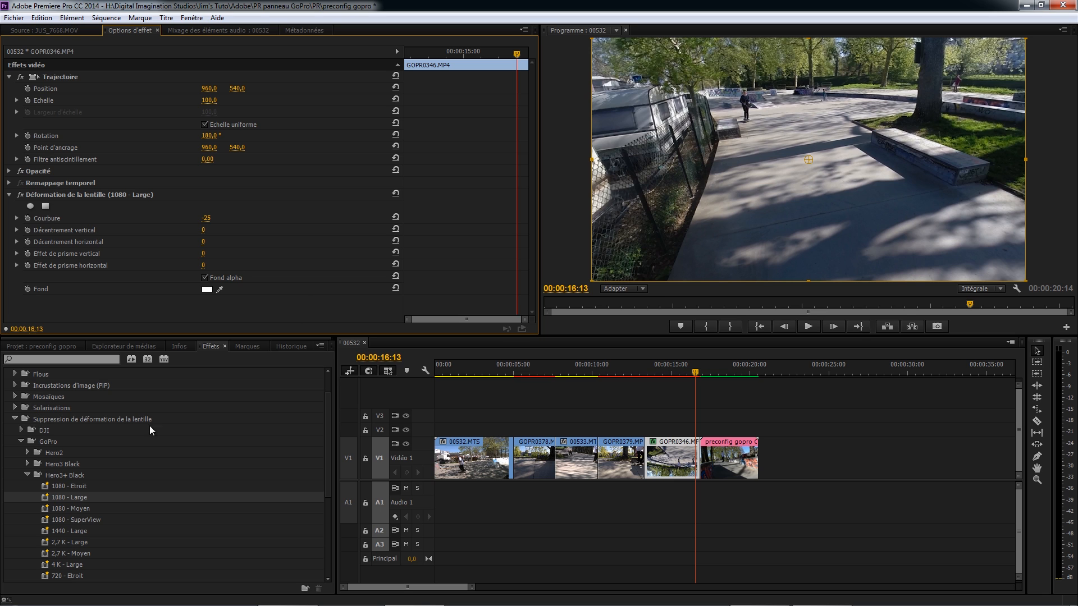
Look through the available Hero2 and Hero3+ Black lens distortion presets for GoPro footage
scroll(99, 524, "down", 3)
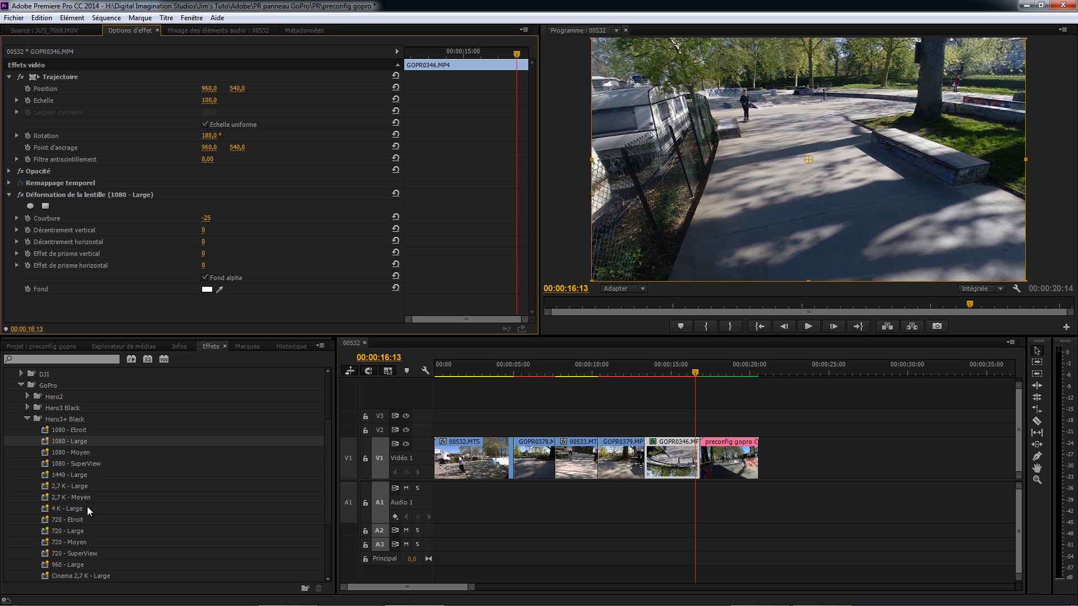
left_click(27, 396)
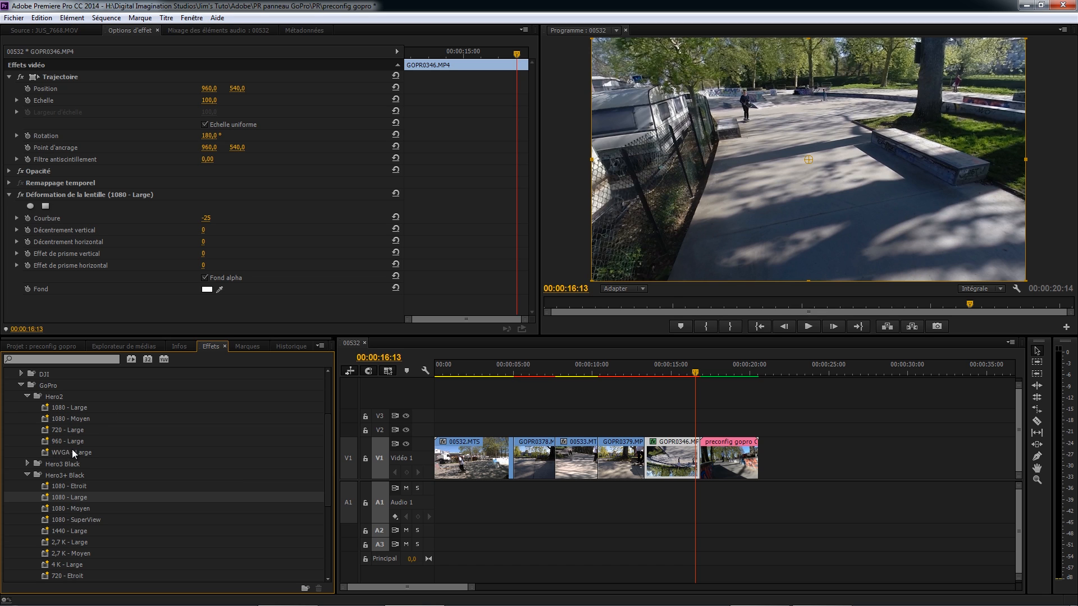
left_click(27, 397)
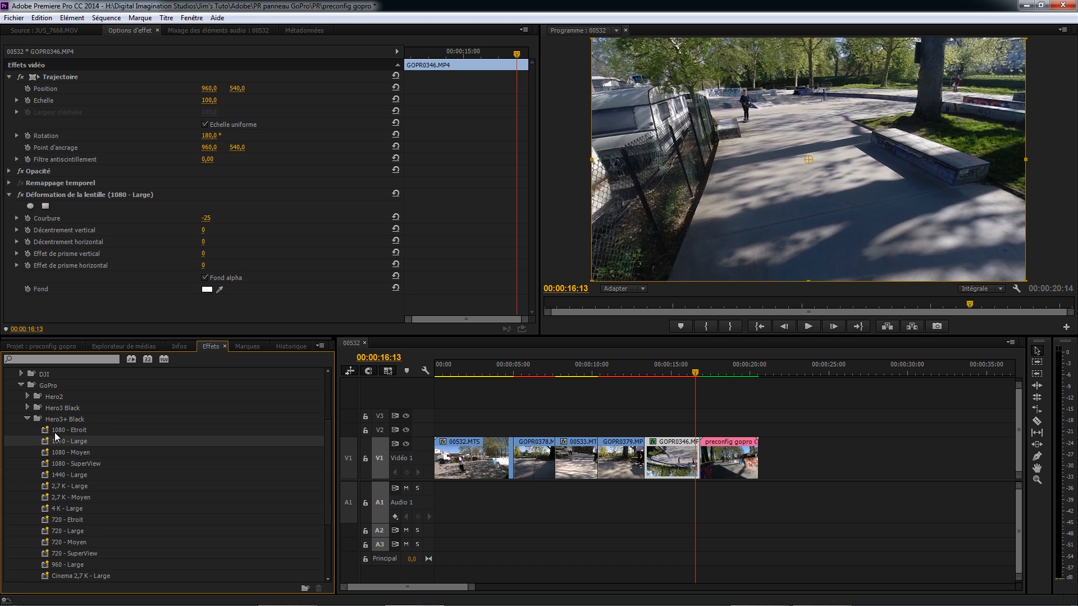
scroll(66, 497, "down", 1)
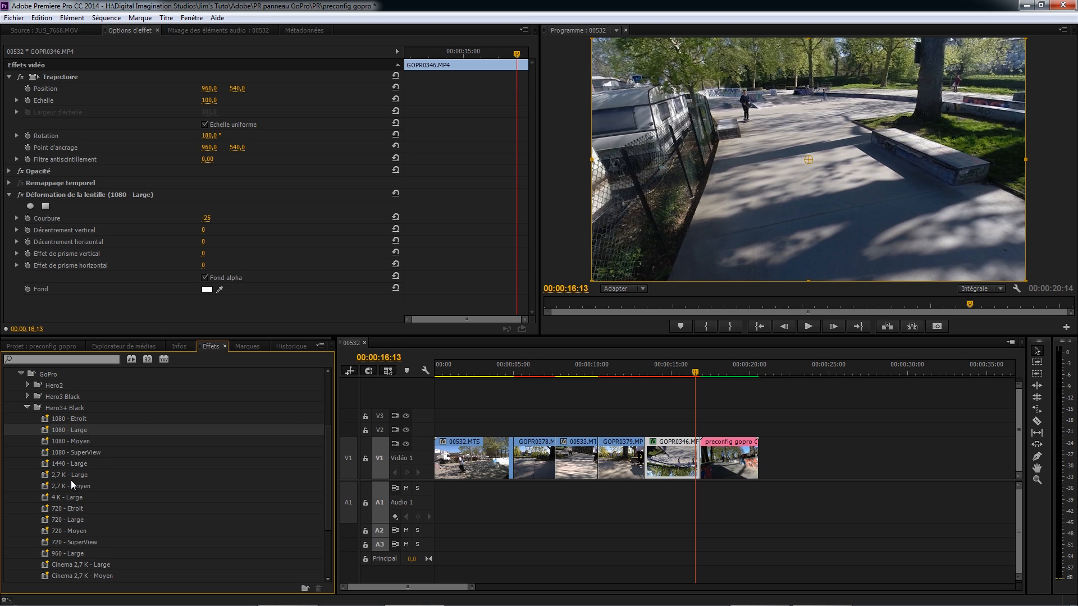
scroll(90, 523, "down", 4)
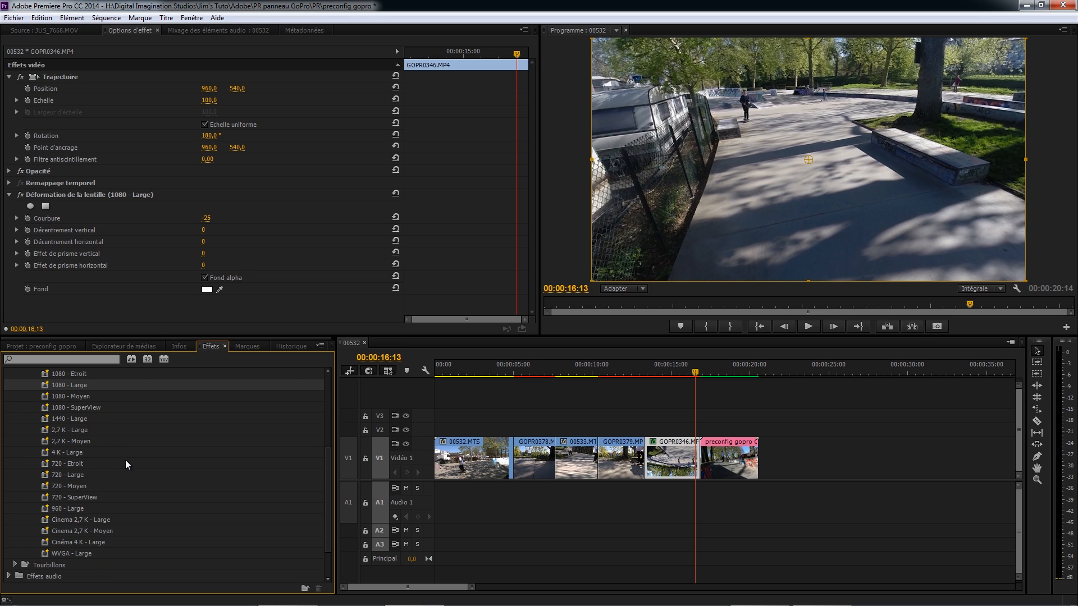
Collapse the Hero3+ Black presets, render the sequence previews and play sequence 00532 back full screen
scroll(102, 433, "up", 3)
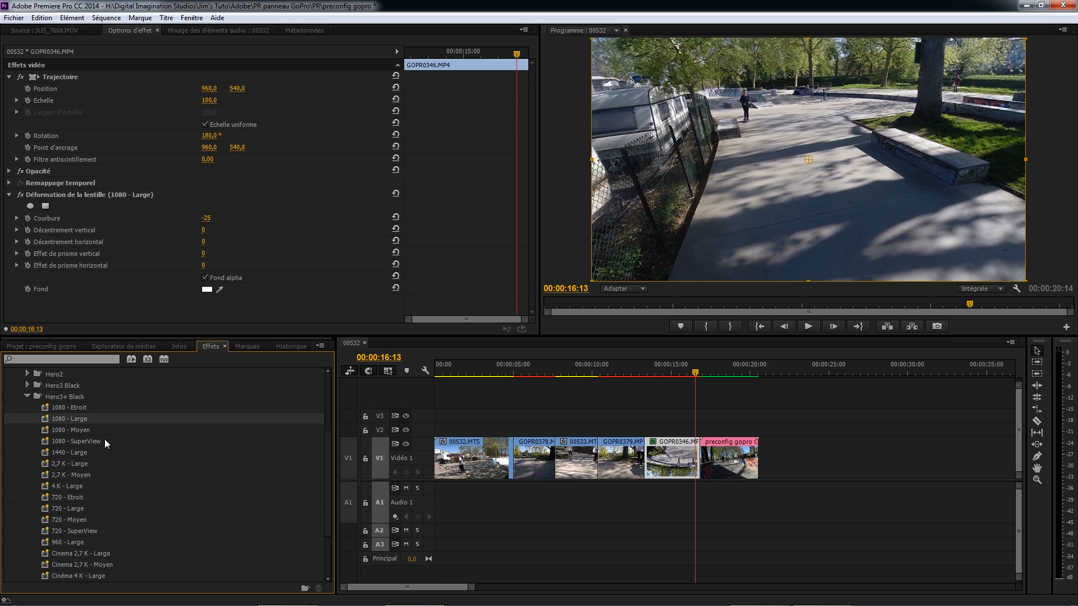
left_click(27, 397)
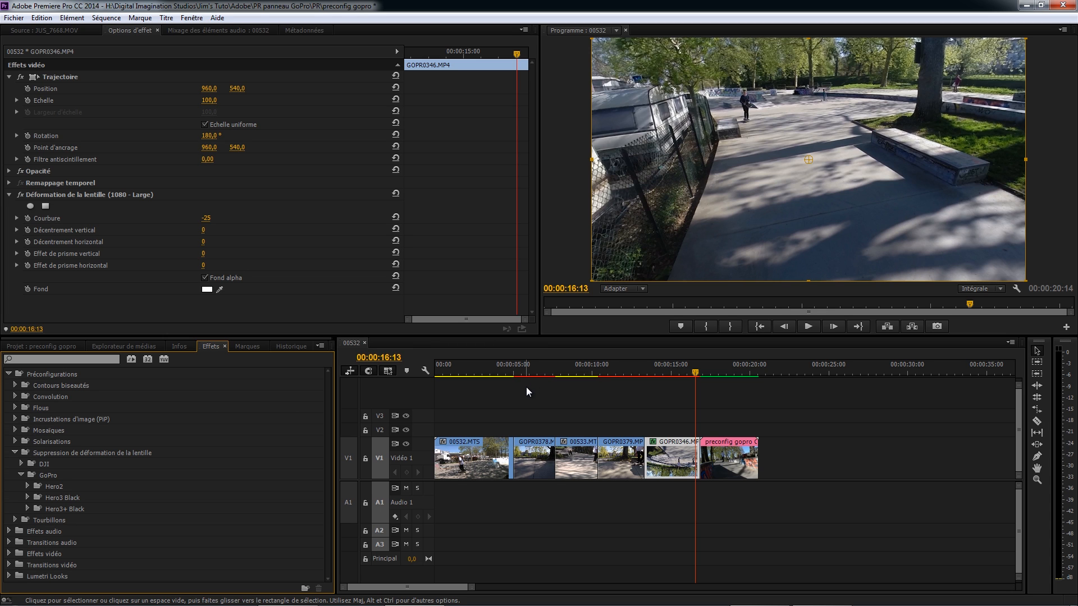
key("Return")
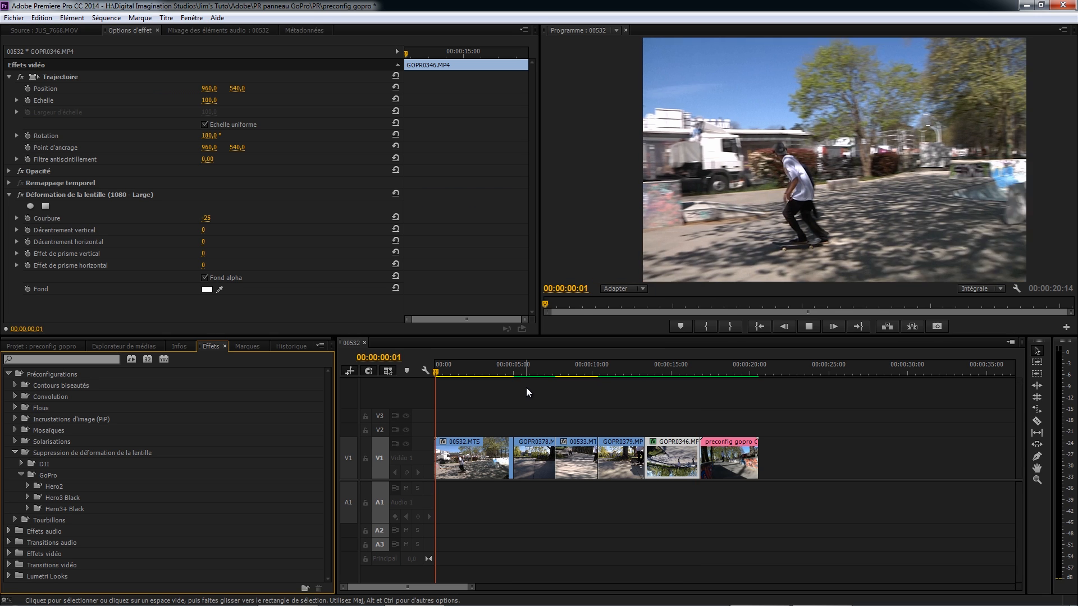
key("space")
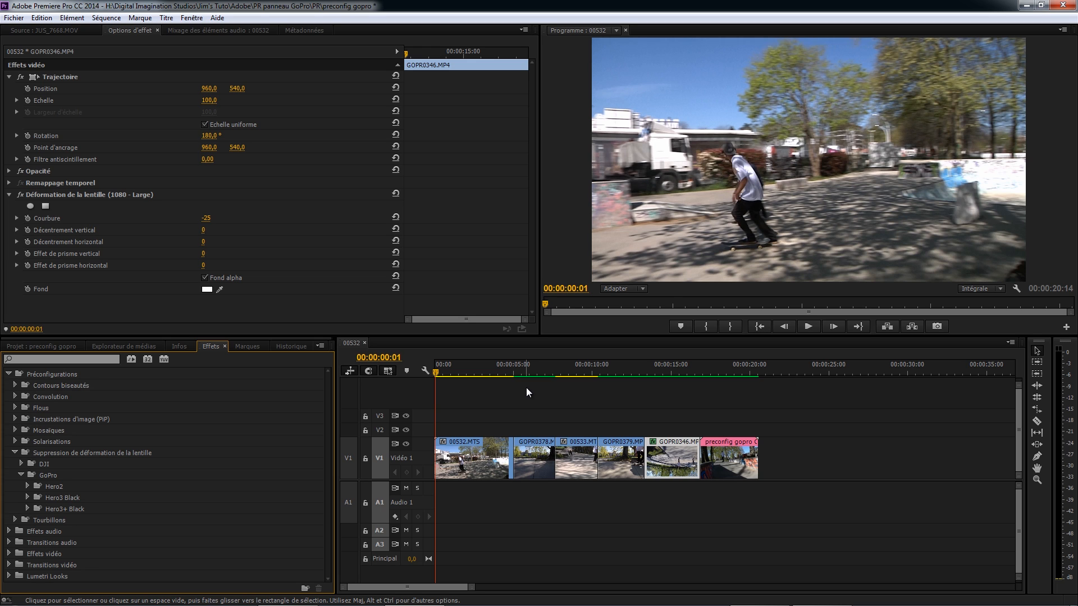
key("ctrl+grave")
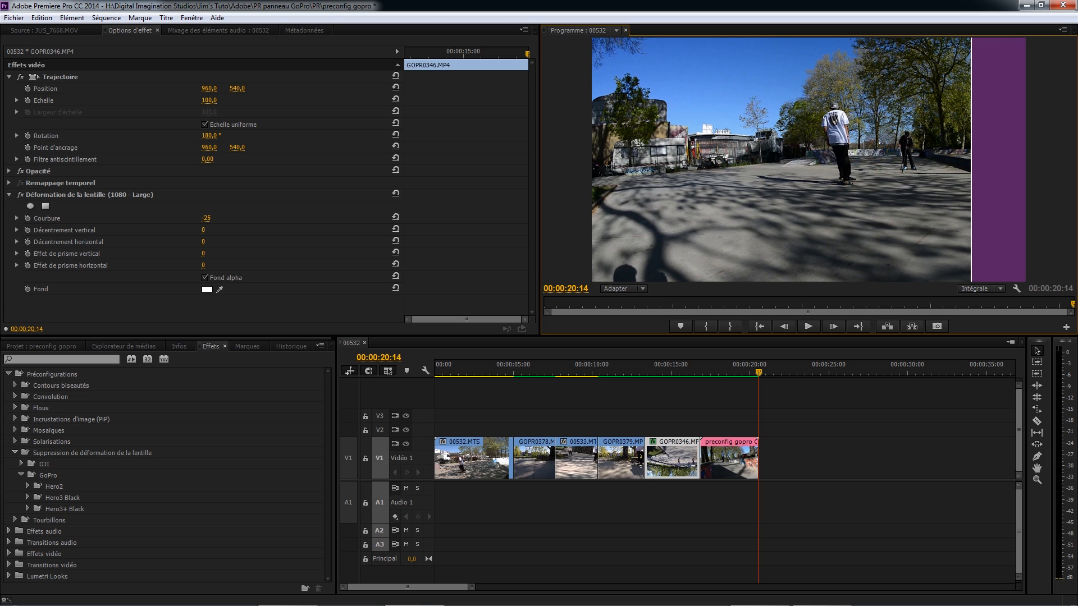
Review the GOPR0379.MP4 clip on V1 and inspect its lens distortion settings
left_click_drag(709, 366, 633, 368)
left_click(834, 467)
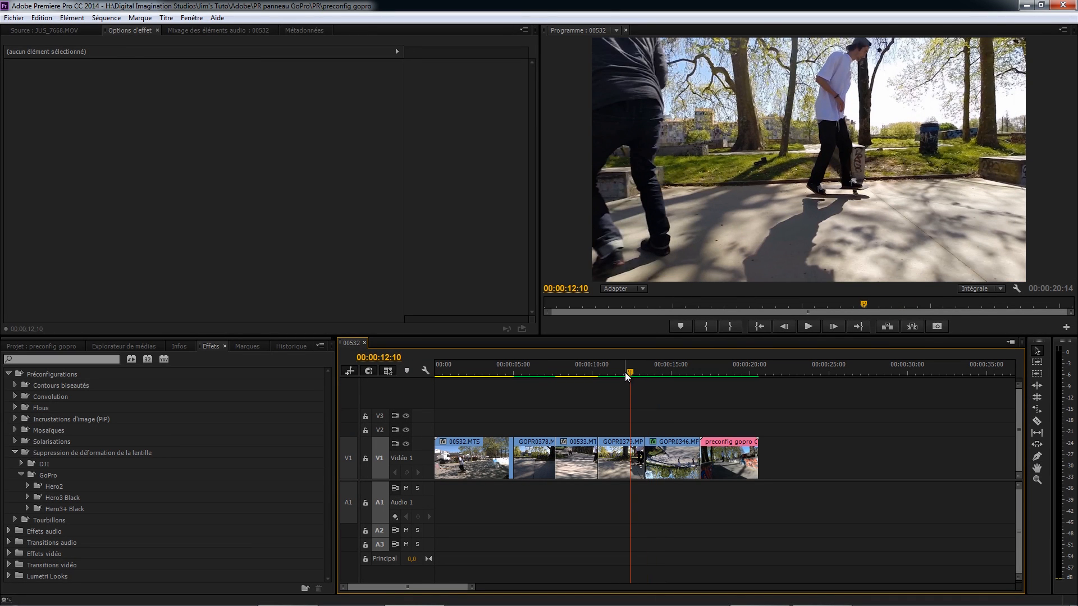
left_click_drag(625, 372, 610, 369)
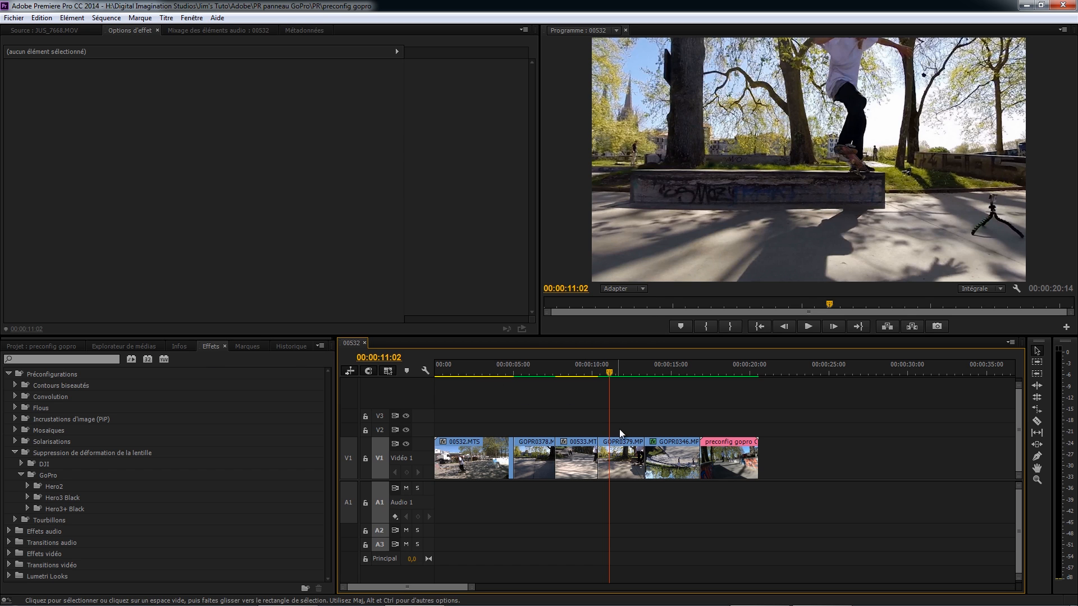
left_click(620, 456)
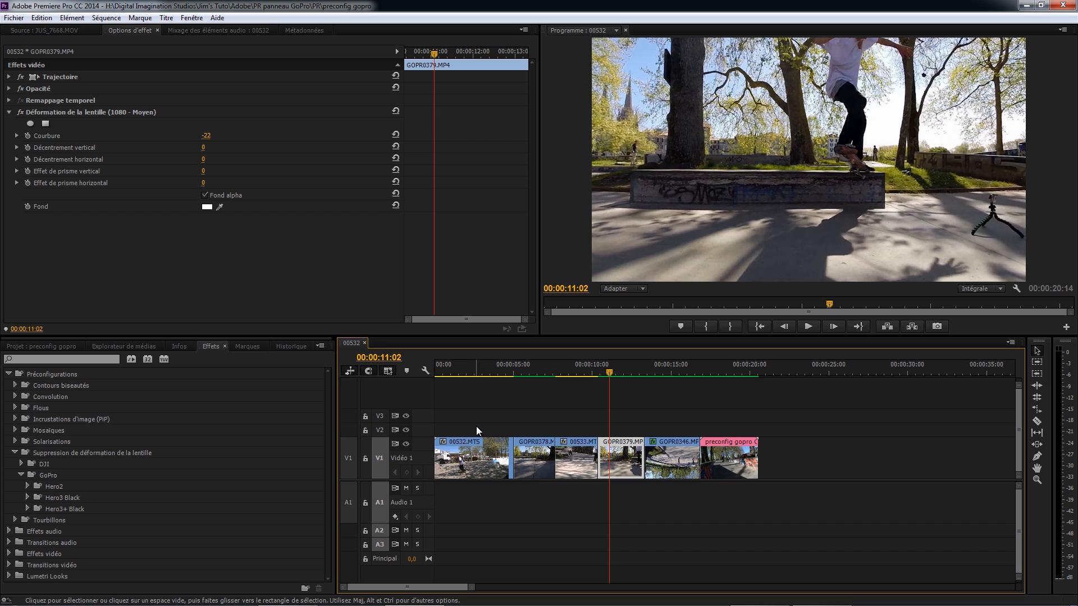
Add the 1080 30 fps.MP4 clip at the end of the sequence on V1 and delete its audio
left_click(59, 347)
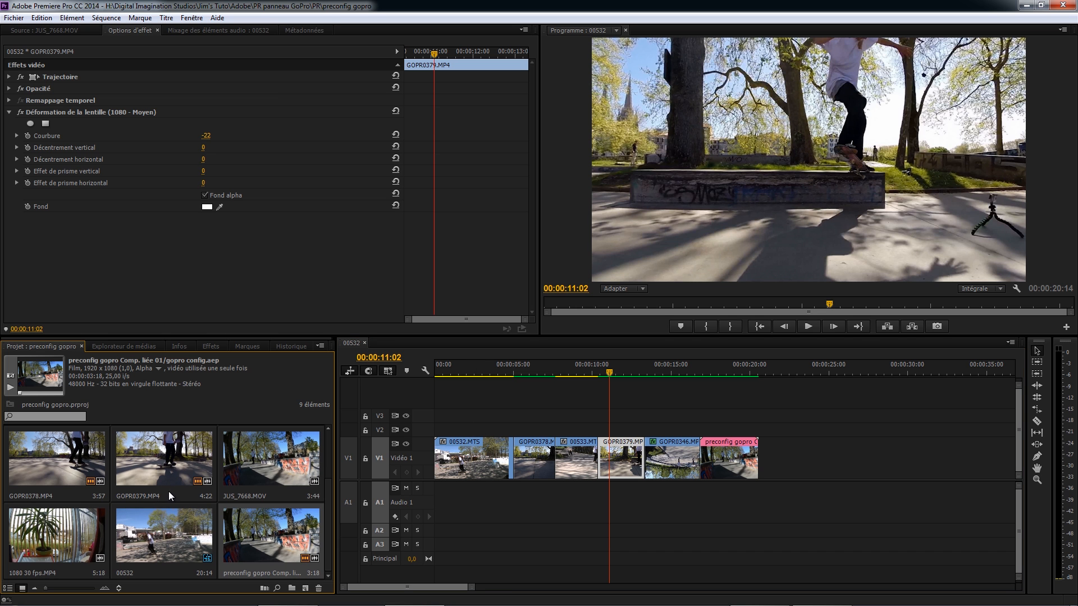
left_click_drag(57, 539, 760, 504)
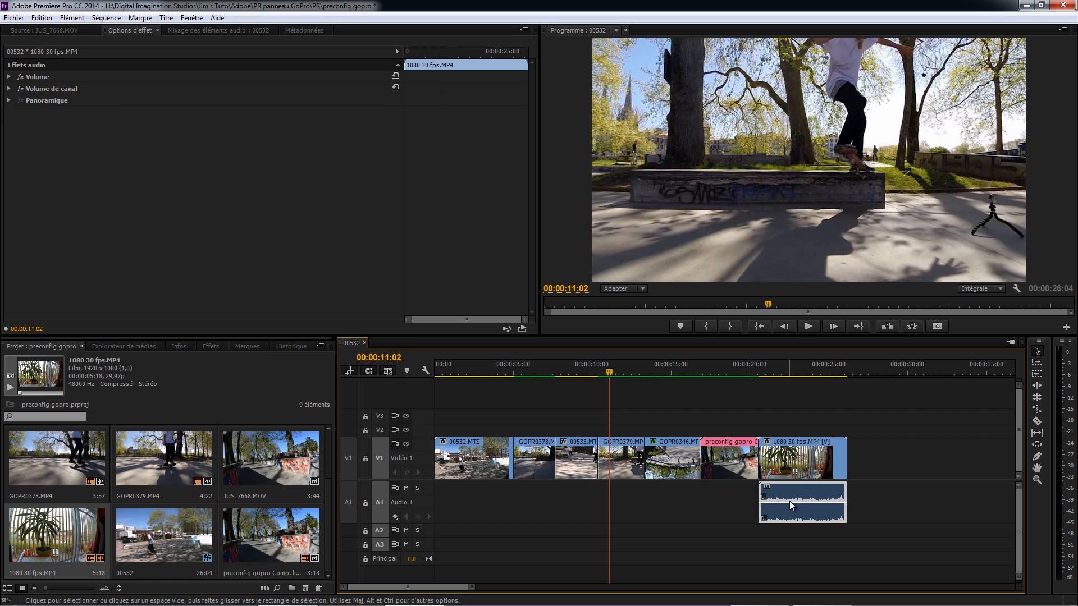
key("Delete")
Apply the Hero3 Black 1080 - Large lens distortion preset to the 1080 30 fps.MP4 clip on V1
left_click(789, 374)
left_click_drag(788, 373, 761, 373)
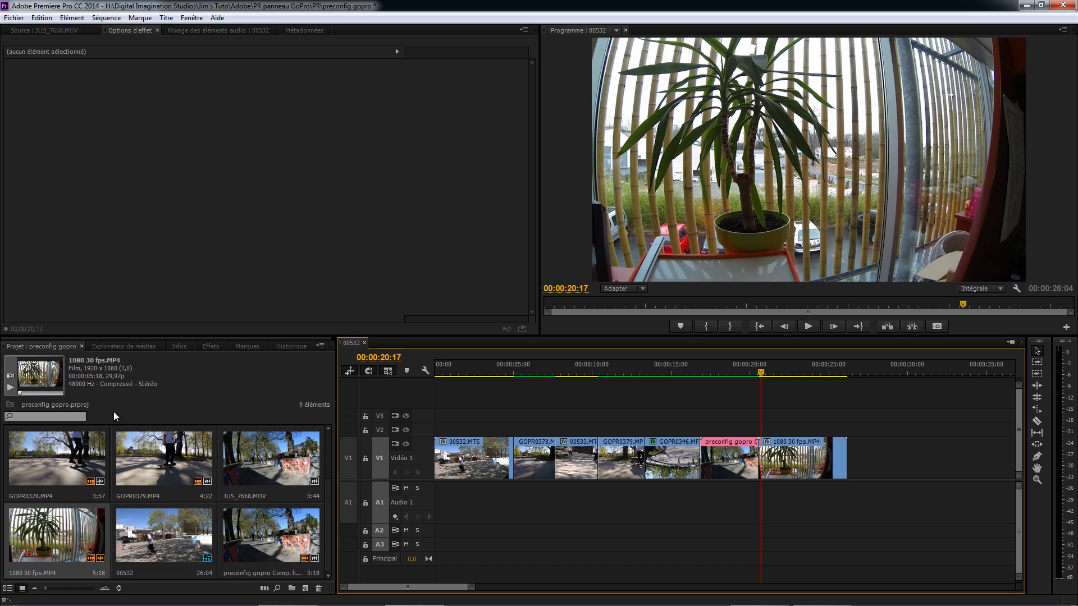
left_click(213, 346)
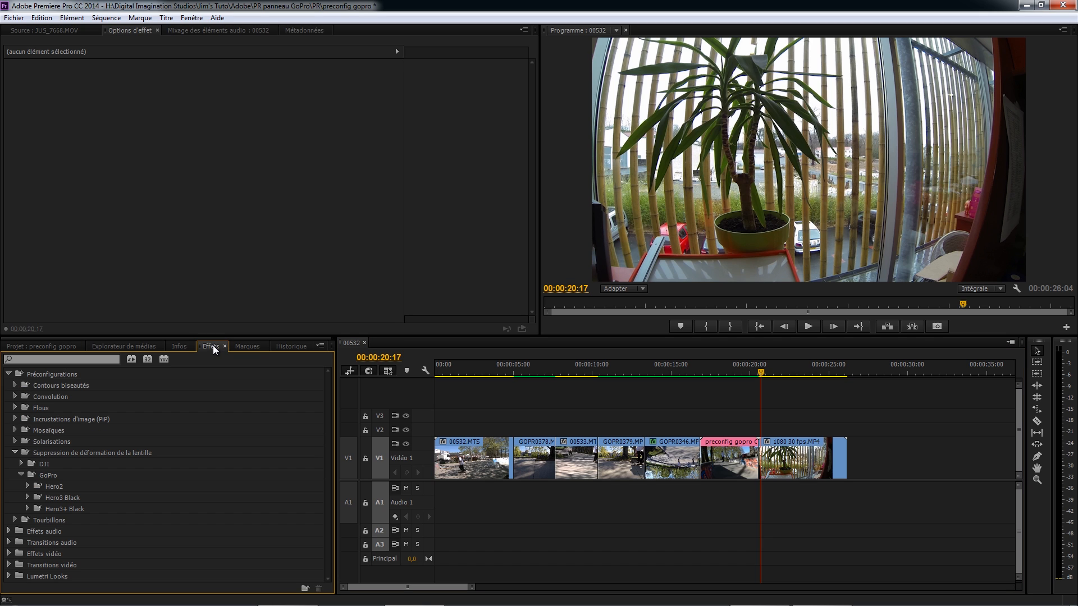
left_click(27, 497)
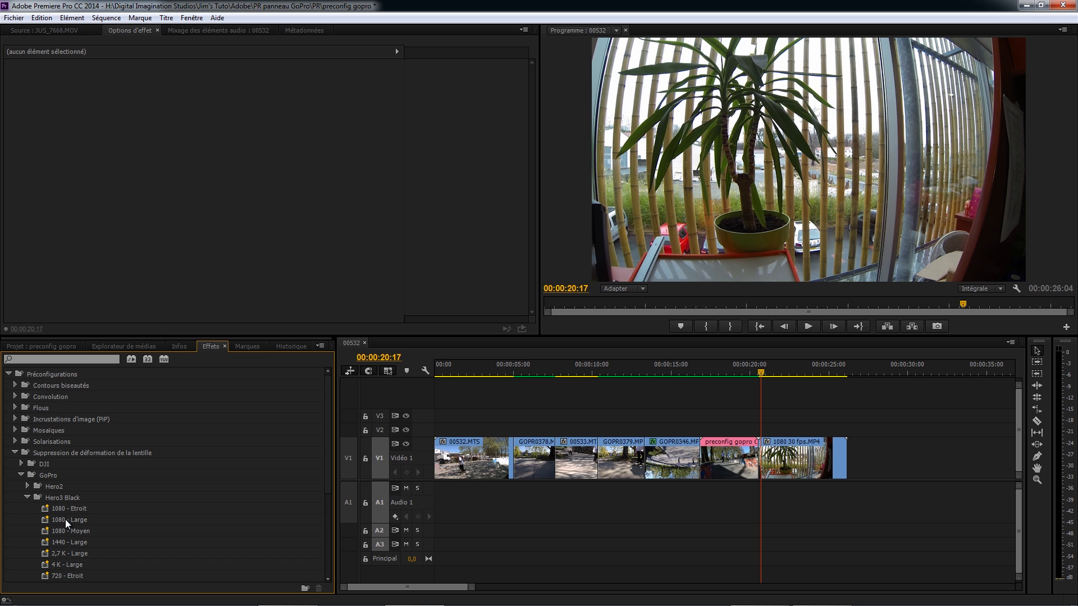
left_click_drag(65, 520, 797, 457)
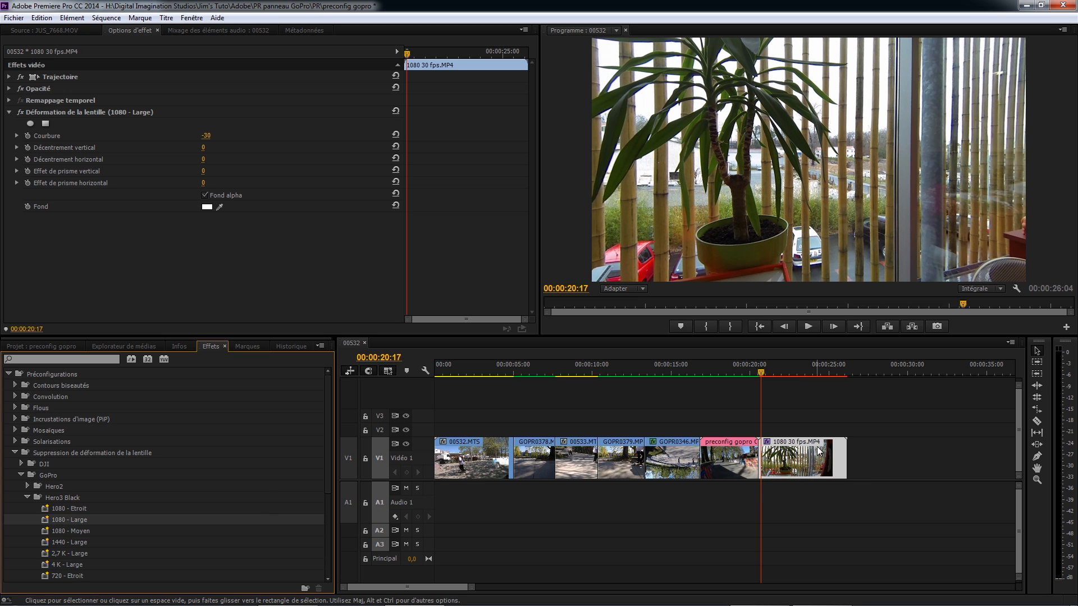
Check the correction through the 1080 30 fps.MP4 clip and compare it with the lens distortion effect off and on
left_click_drag(765, 371, 820, 366)
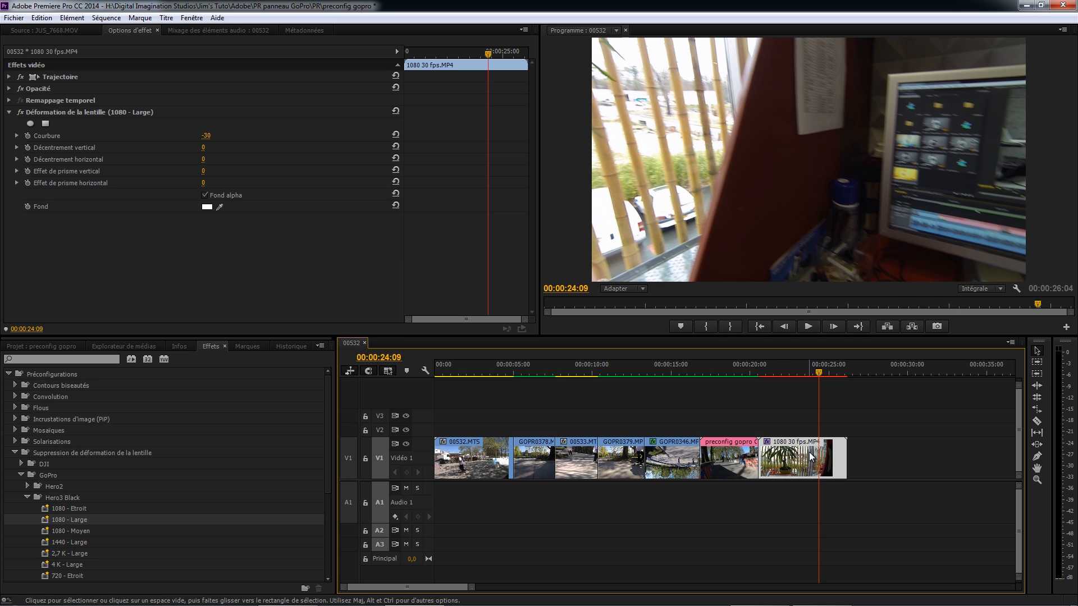
left_click(789, 368)
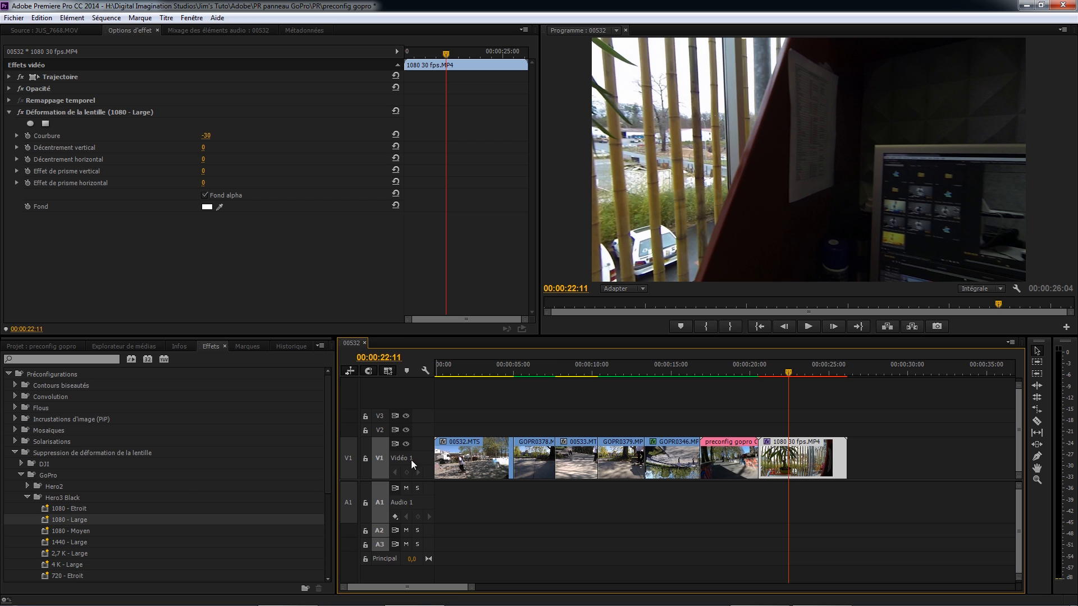
left_click(20, 112)
left_click(21, 113)
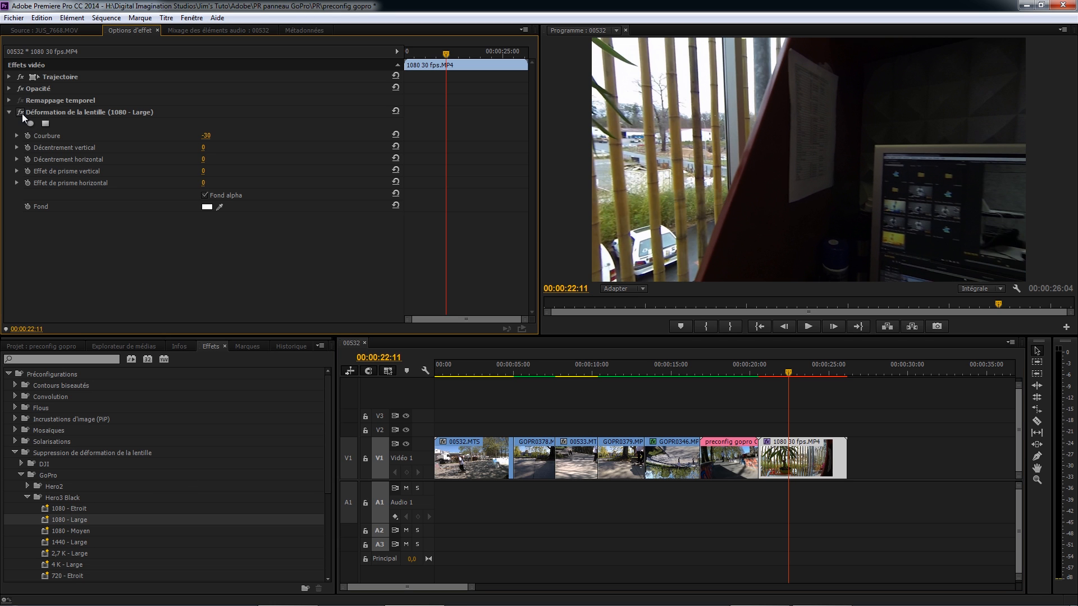